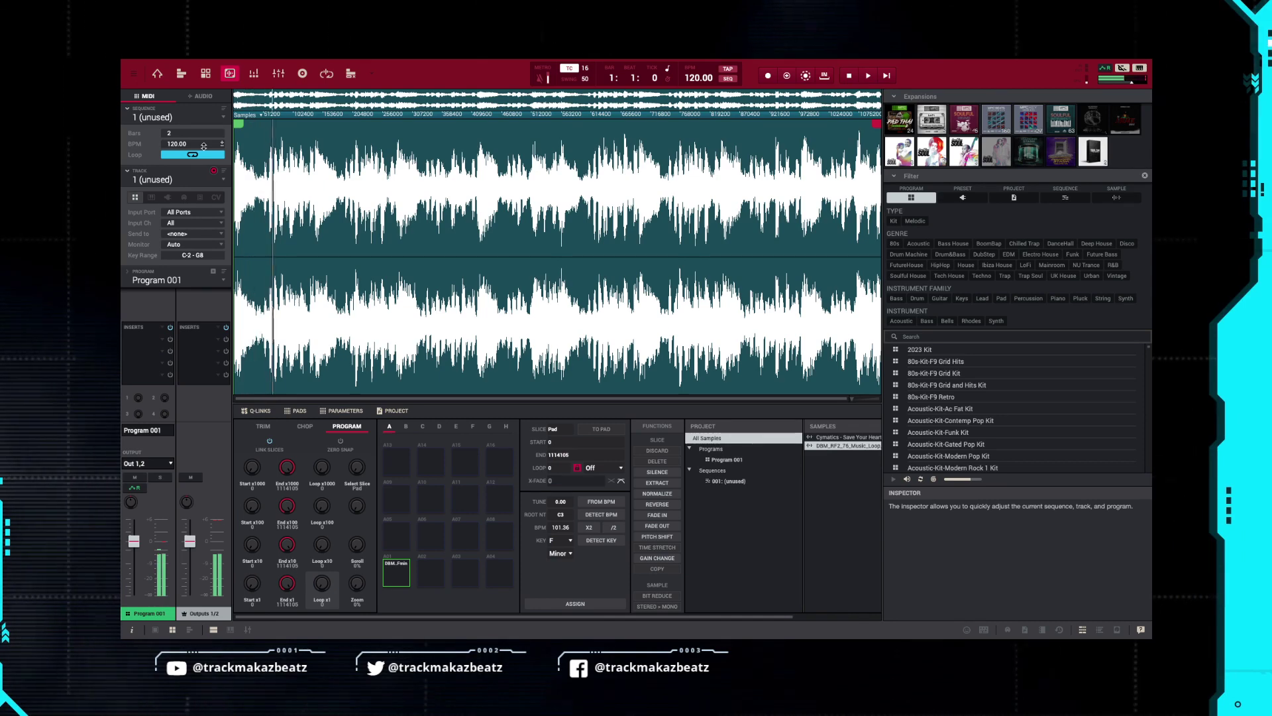
# Set the sequence tempo to 85.00 BPM and its length to 8 bars
pyautogui.press('F1')
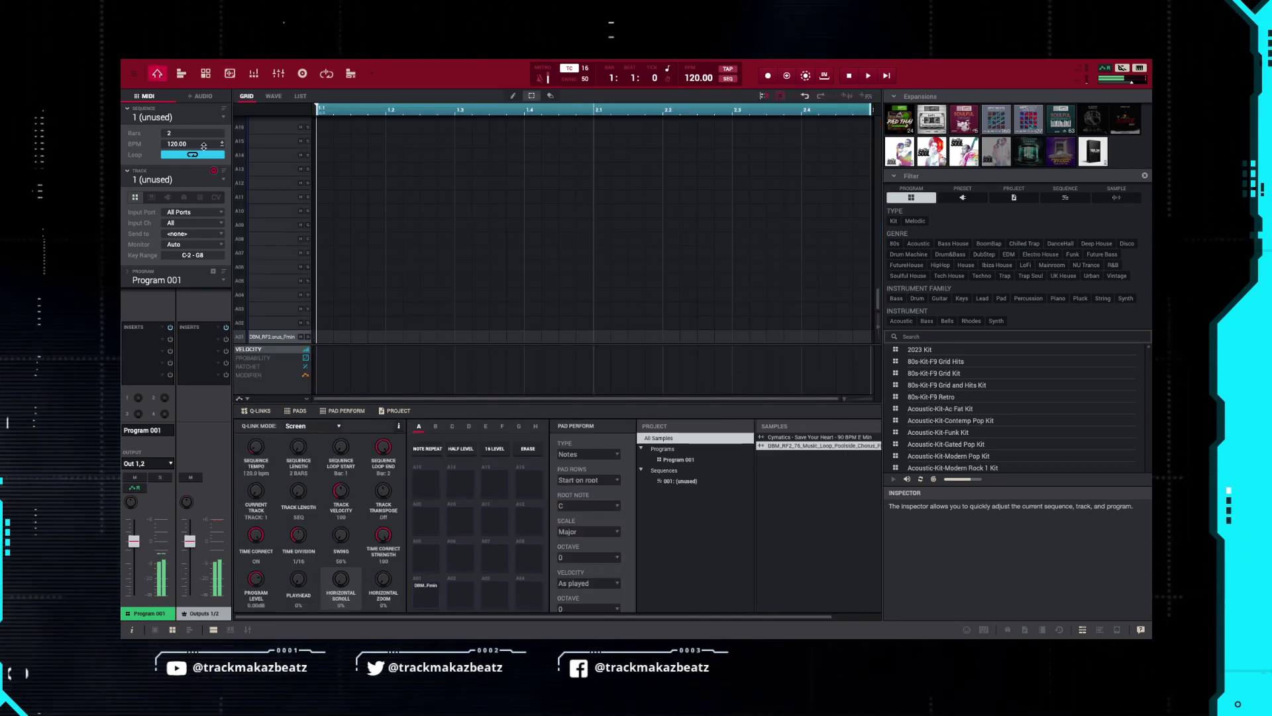
pyautogui.scroll(-4, 203, 146)
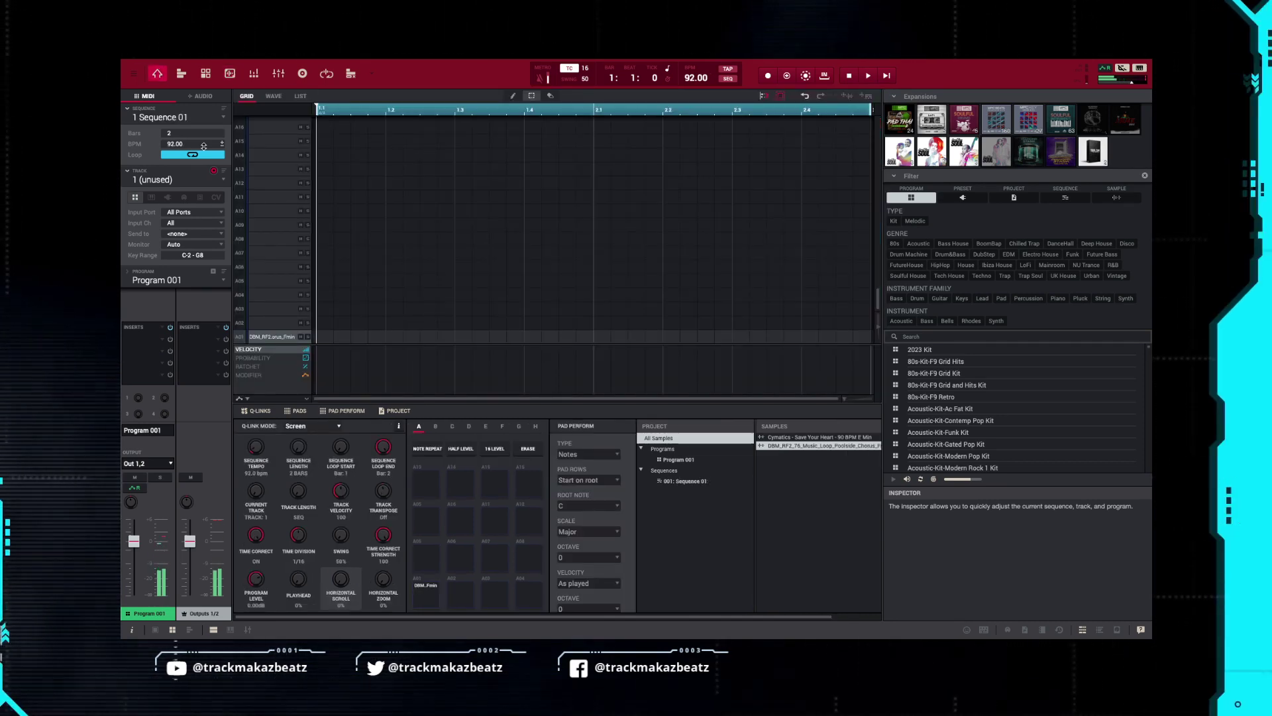
pyautogui.scroll(-2, 203, 146)
pyautogui.scroll(6, 204, 146)
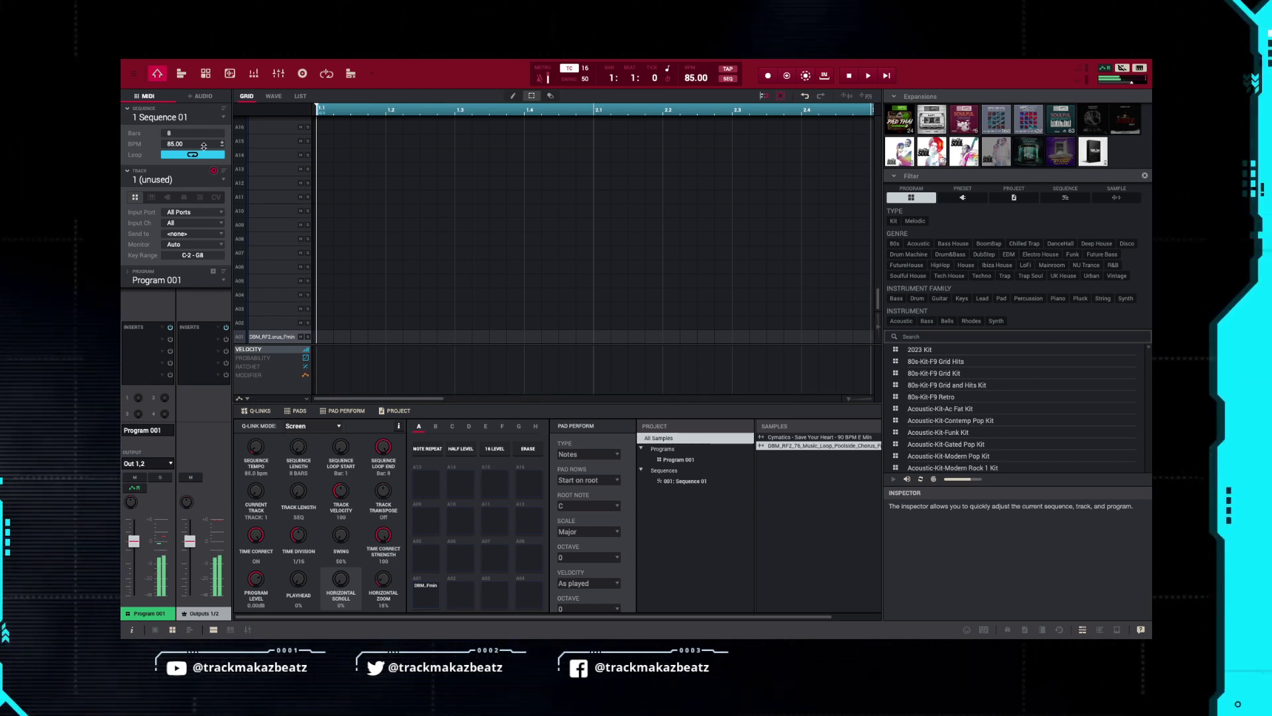
# Record the music loop pad at the start of Track 01 and set its first sample layer's semi tuning to -3
pyautogui.hotkey('ctrl', '3')
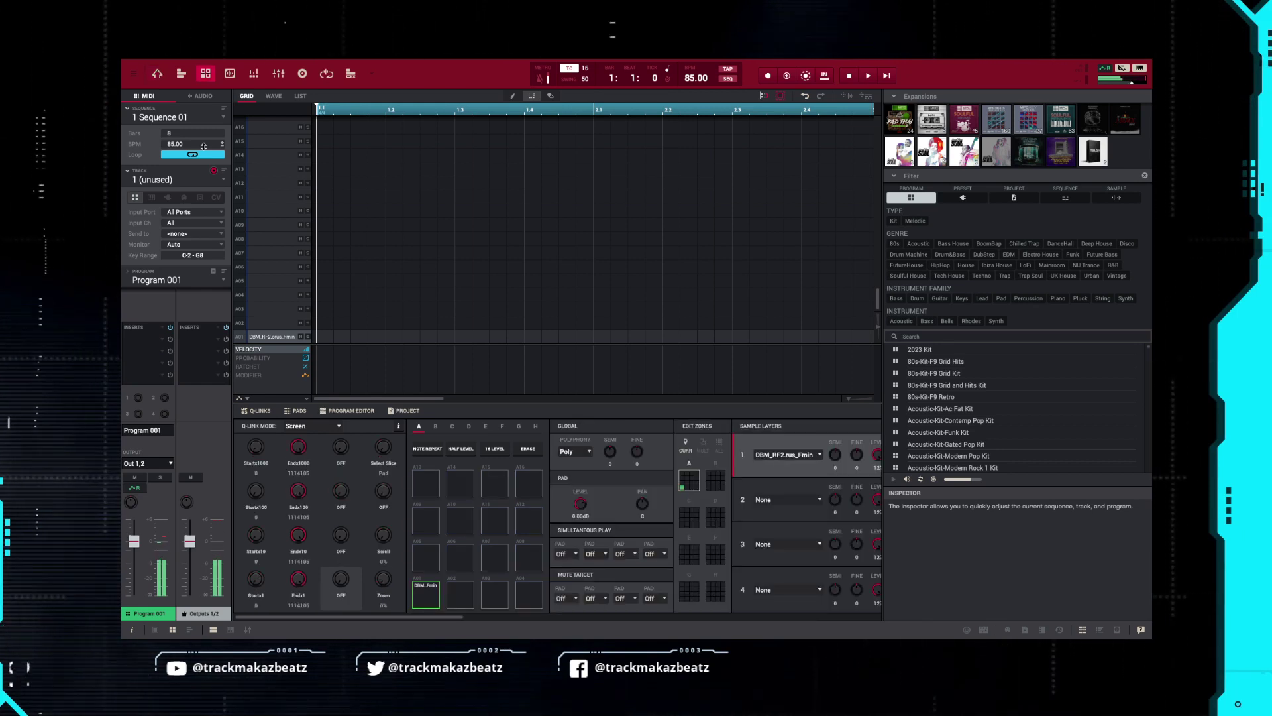
pyautogui.press('Down')
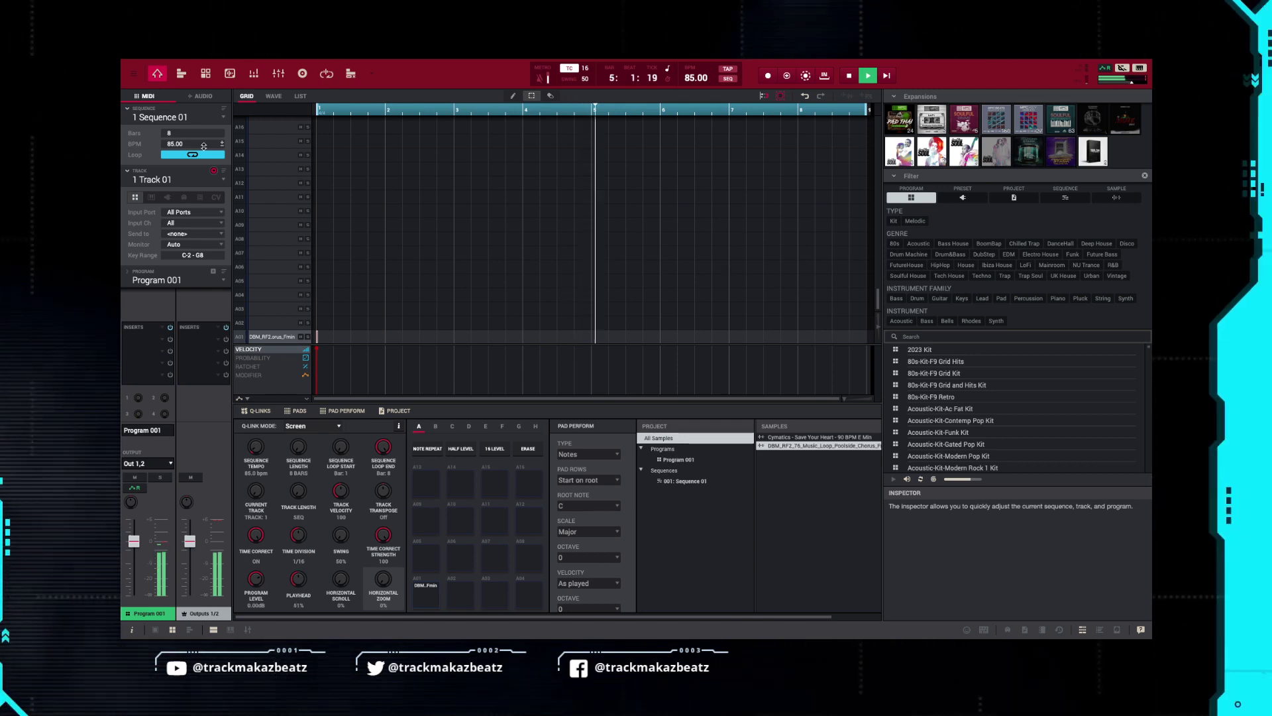
pyautogui.hotkey('ctrl', '3')
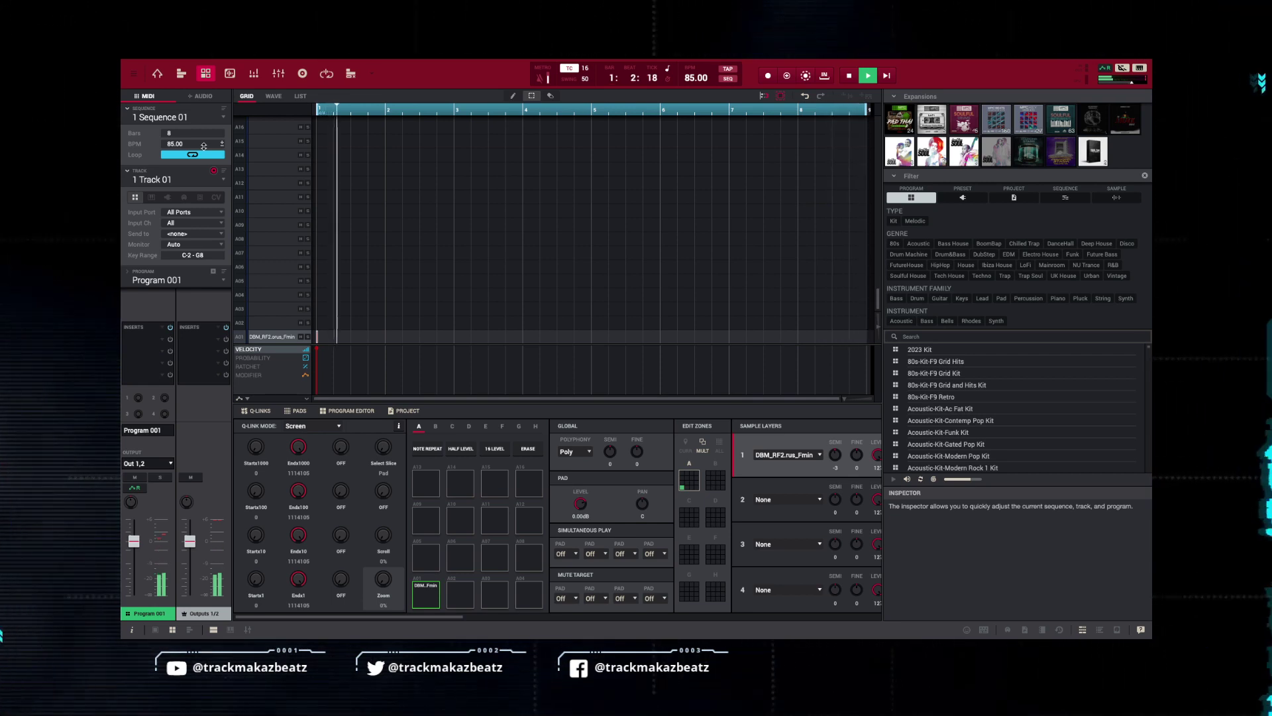
pyautogui.press('r')
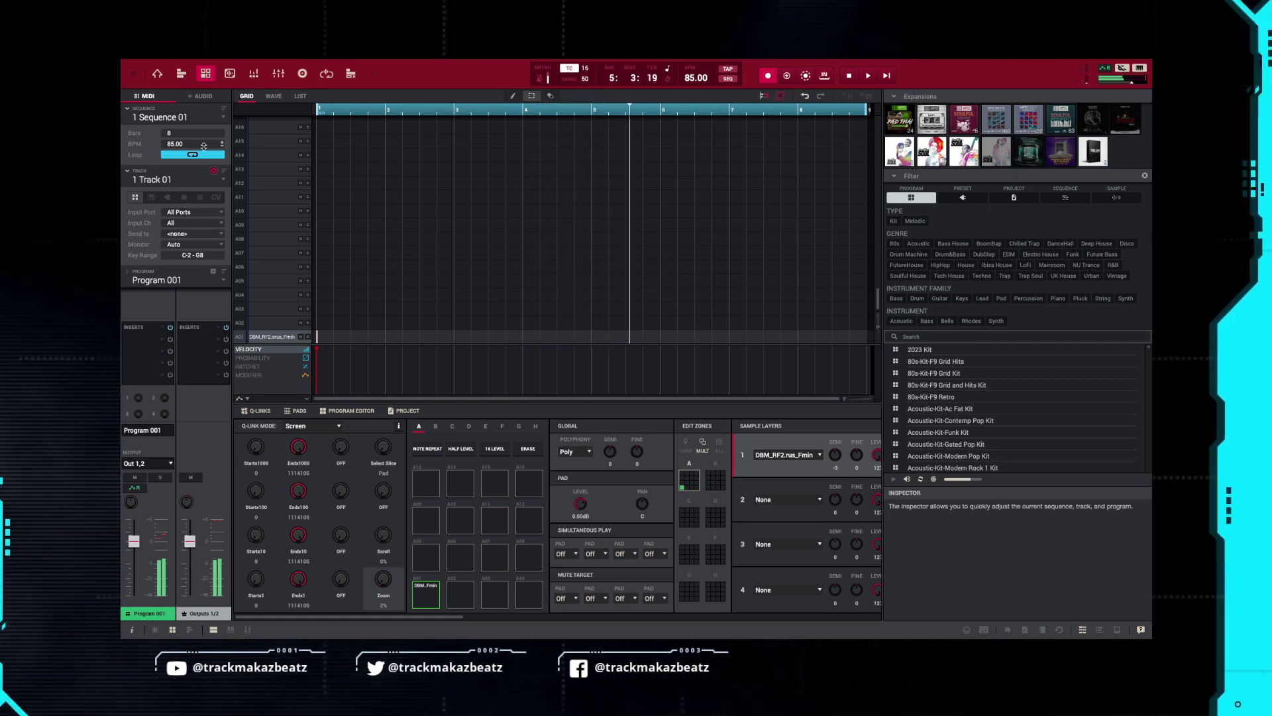
pyautogui.press('r')
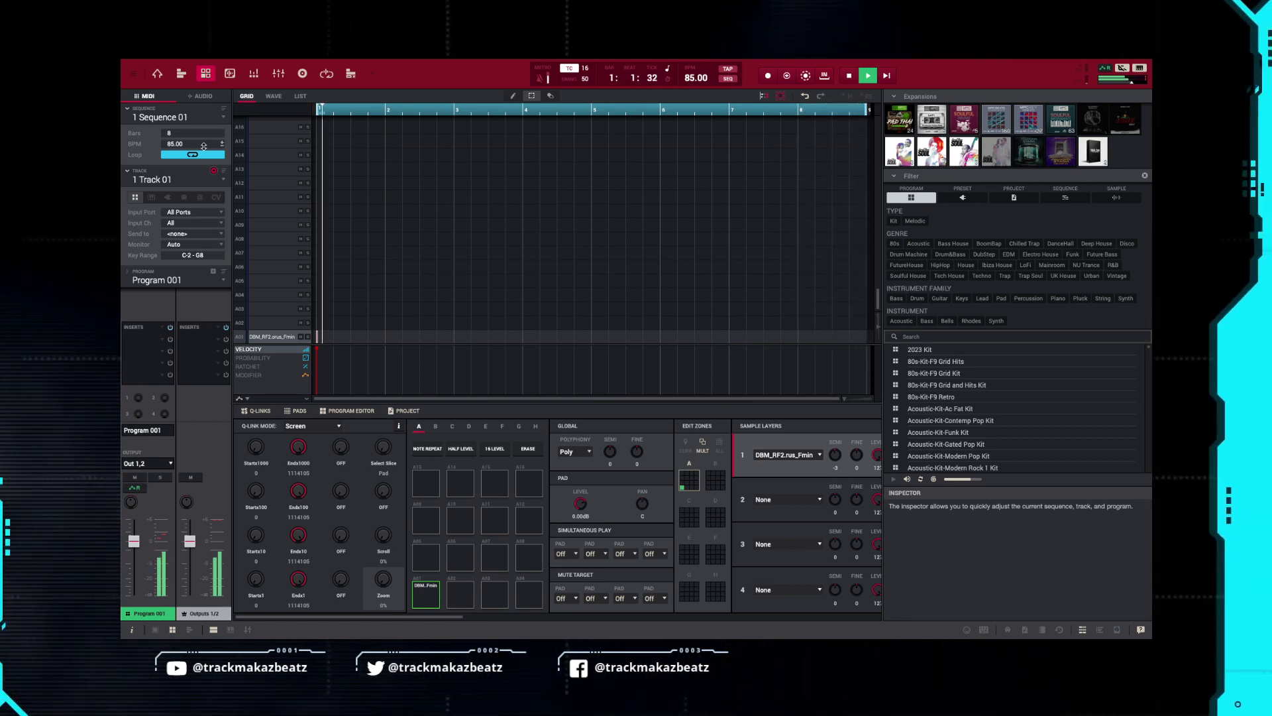
pyautogui.press('space')
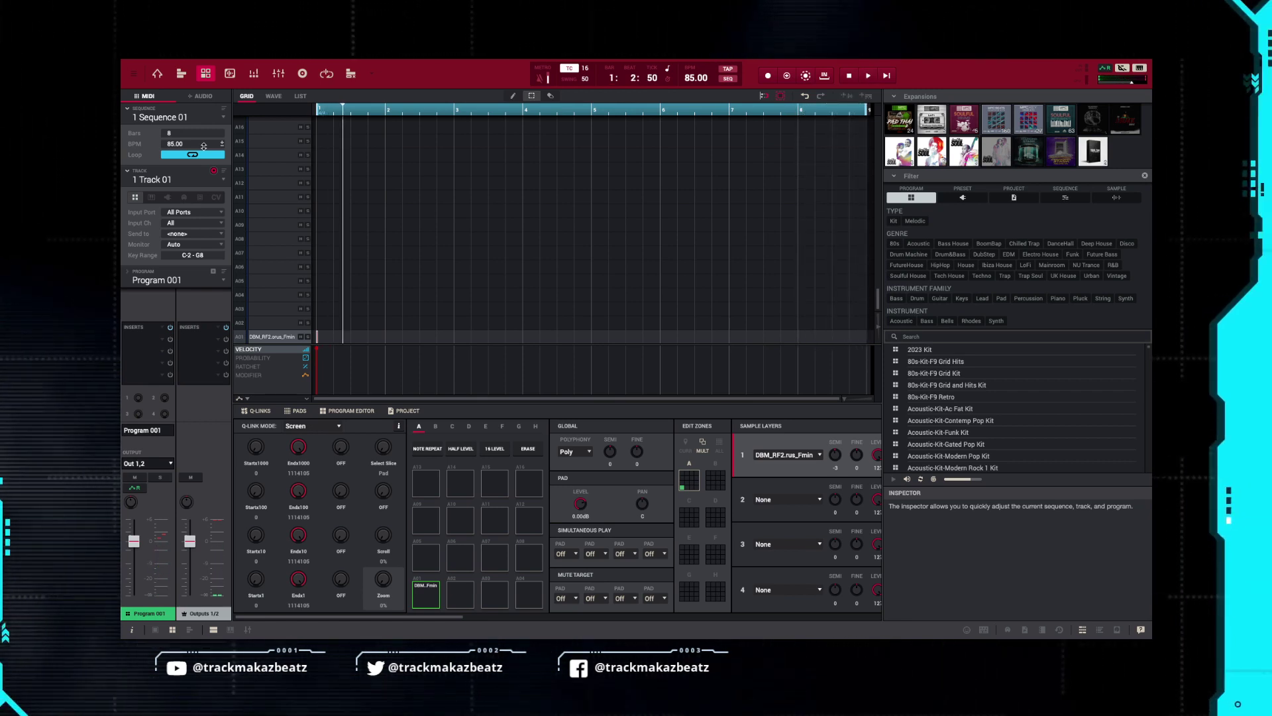
# Trim the start of the music loop, extract it as a new sample onto pad A01, and play the sequence
pyautogui.press('Escape')
pyautogui.hotkey('ctrl', 'shift', 'e')
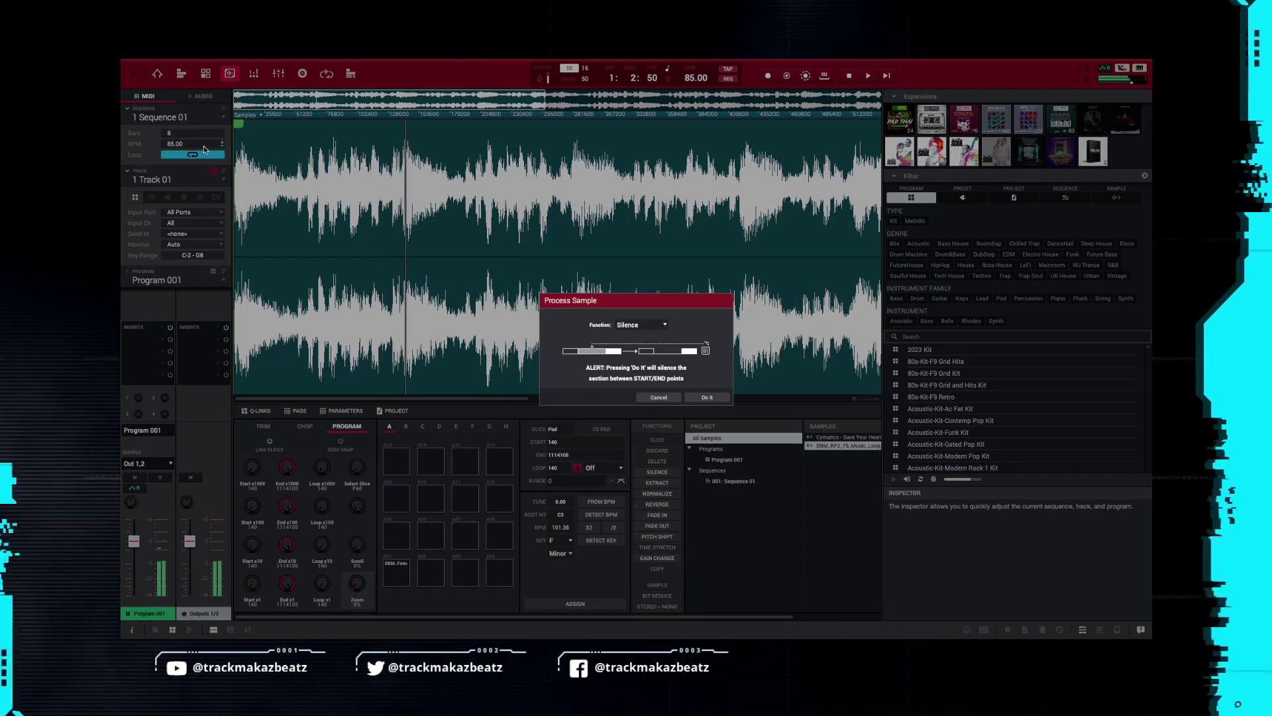
pyautogui.press('Return')
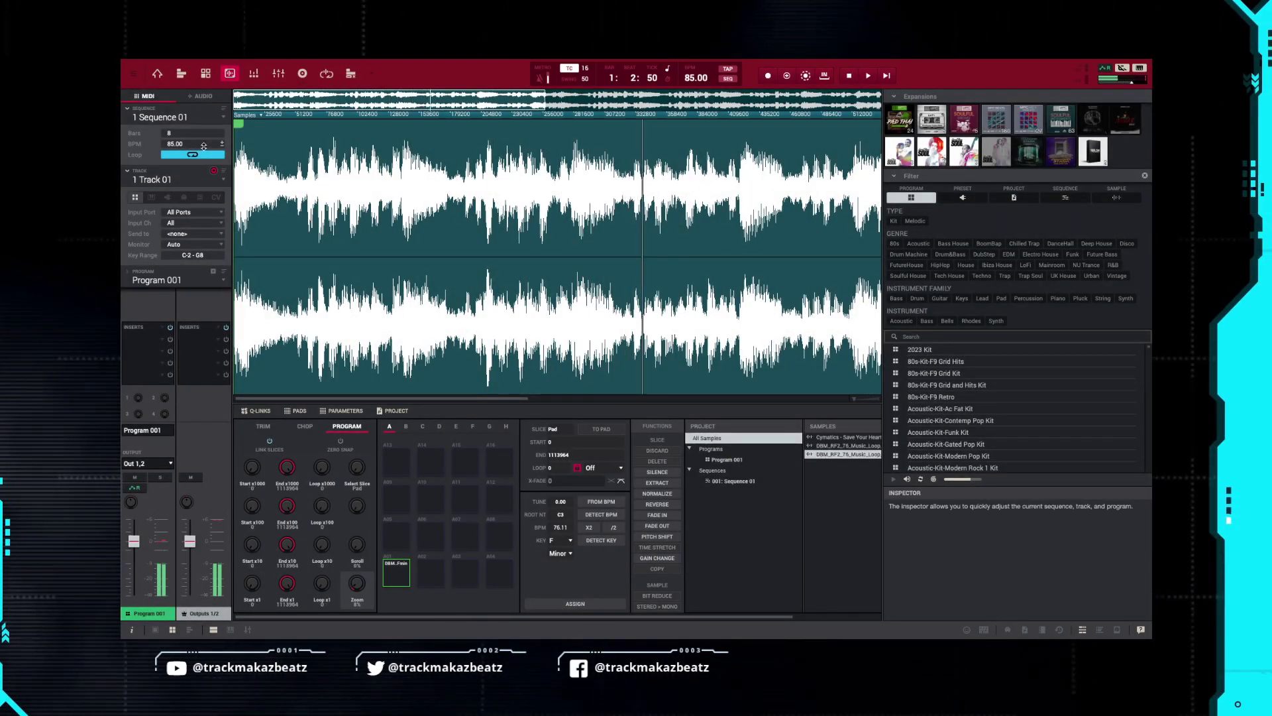
pyautogui.press('Escape')
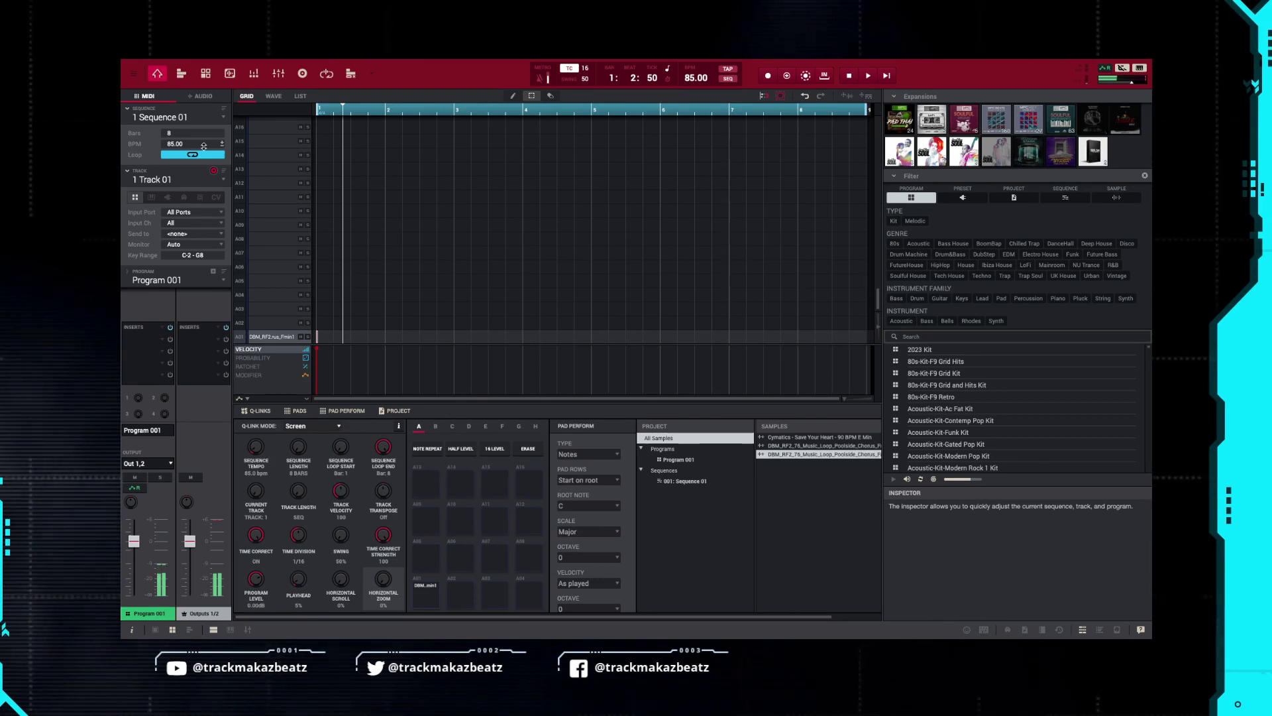
pyautogui.press('F3')
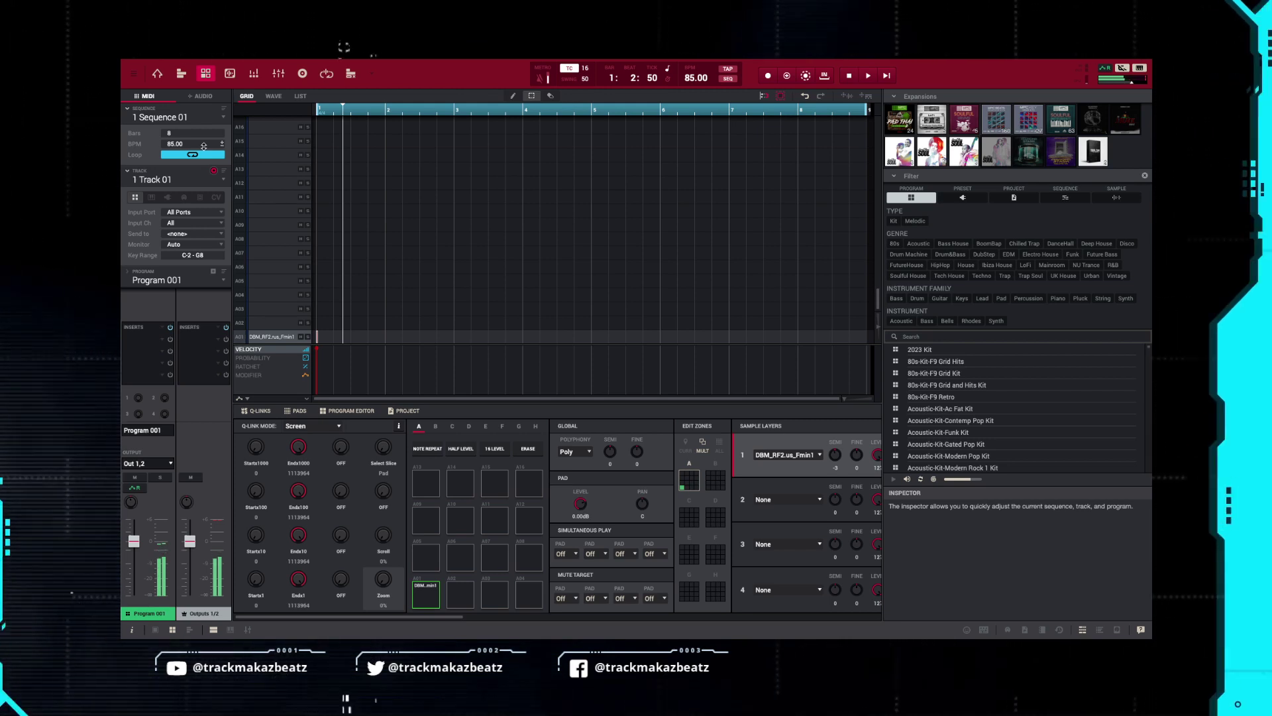
pyautogui.press('space')
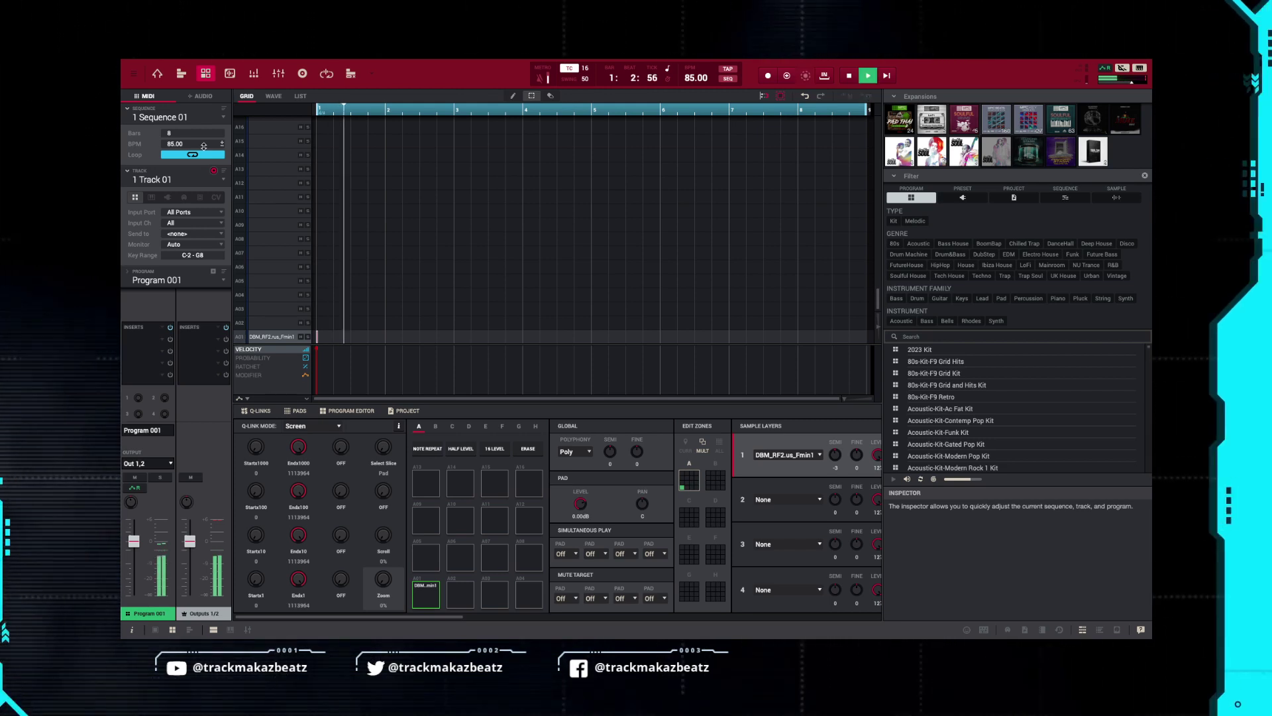
# Add a new drum program on track 2 and load High Hat Loop_3_87bpm onto pad A01
pyautogui.press('super+1')
pyautogui.press('Down')
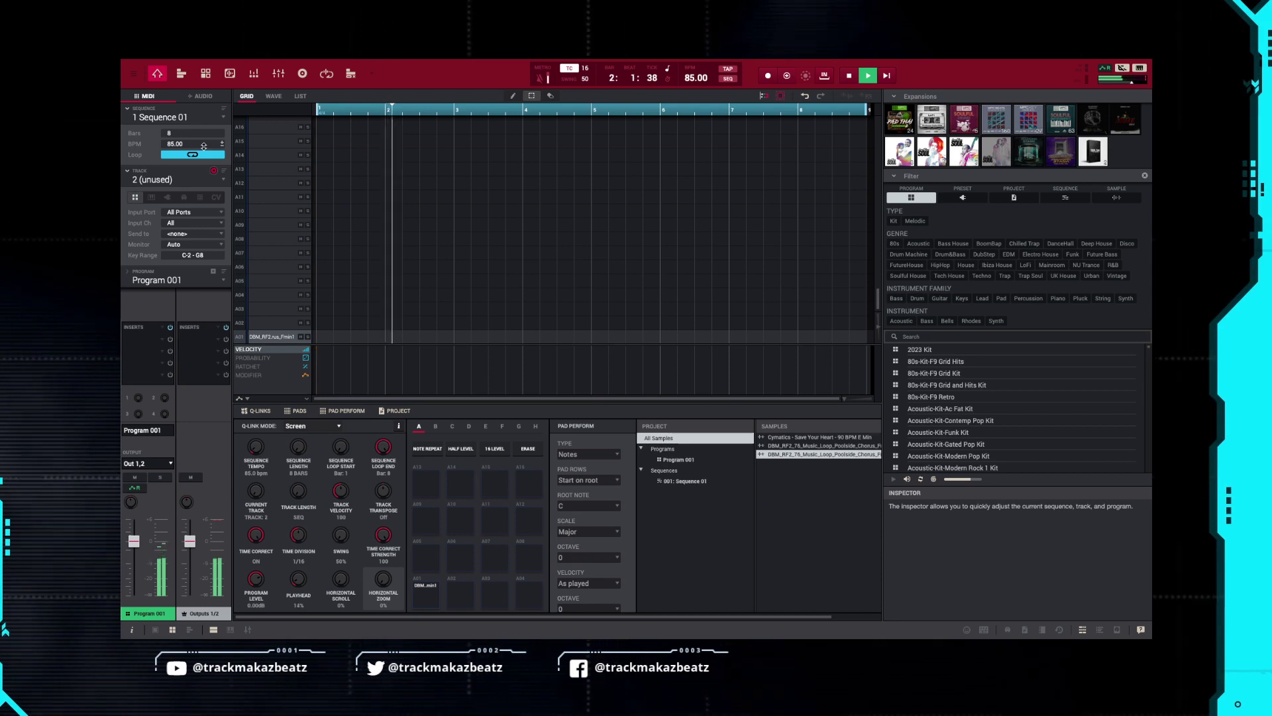
pyautogui.press('super+shift+p')
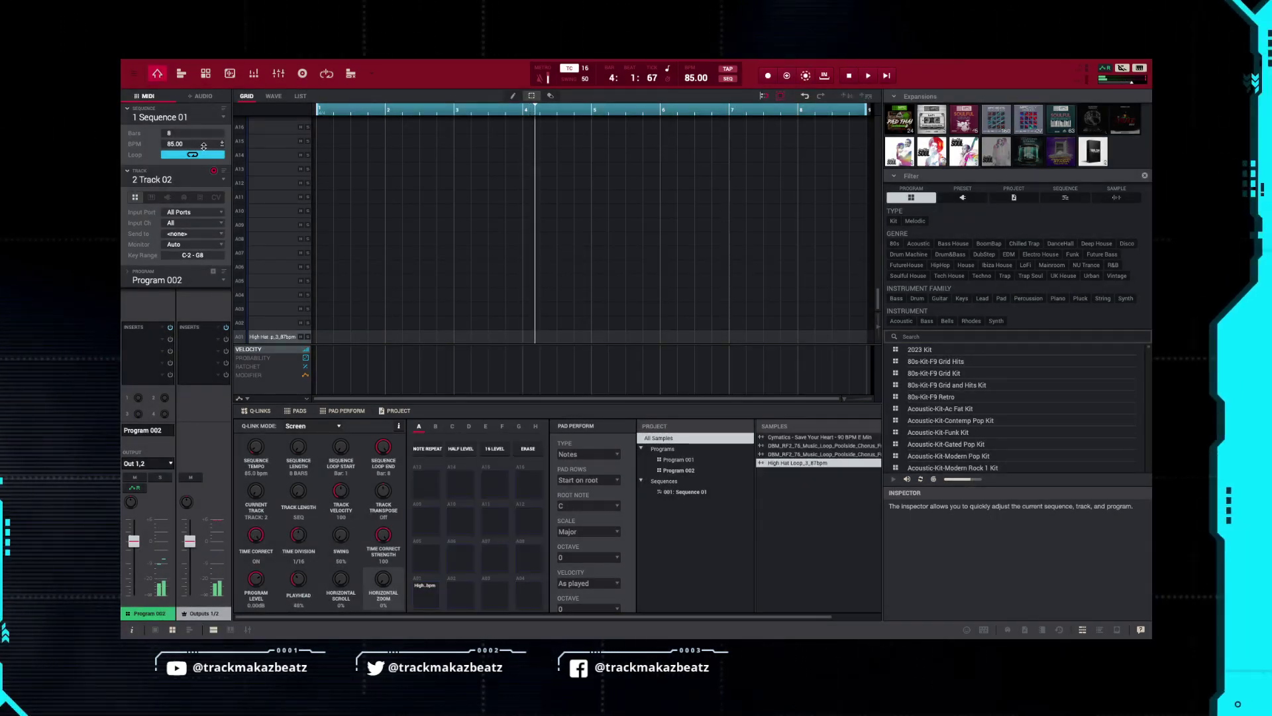
# Trim the High Hat loop's start to 1020 and extract it as High Hat Loop_3_87bpm1
pyautogui.hotkey('ctrl', '4')
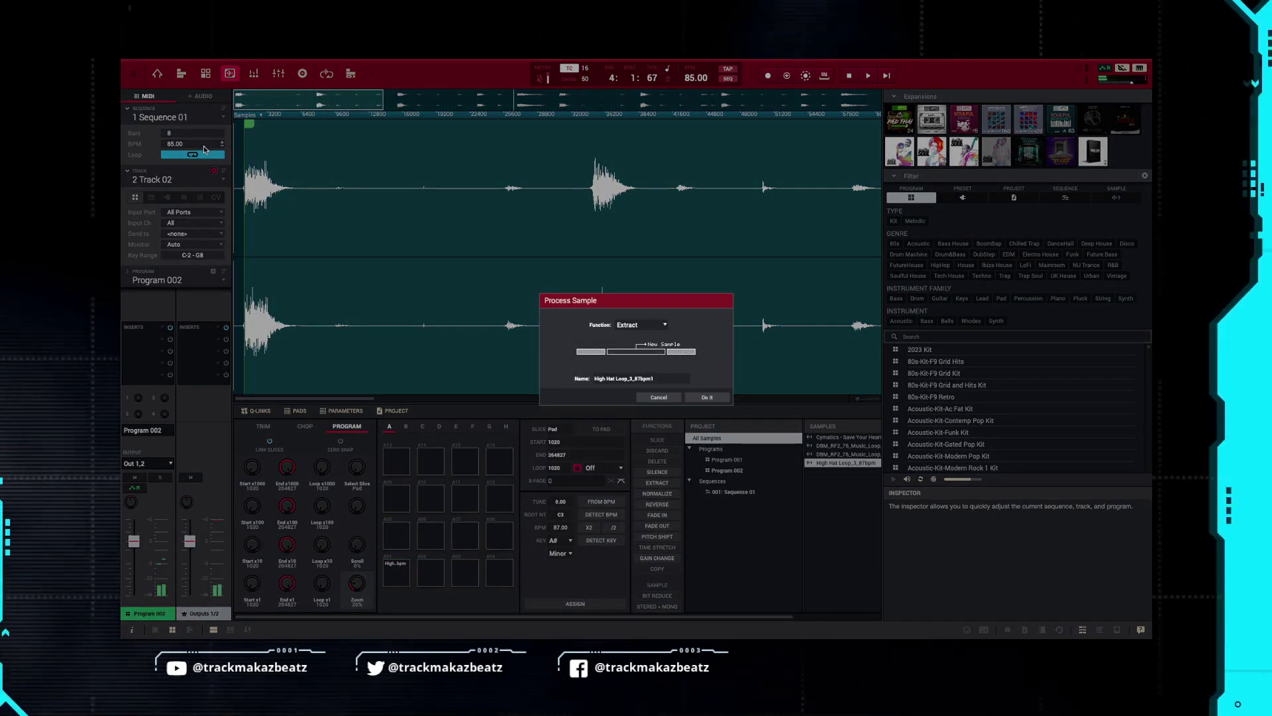
pyautogui.press('Return')
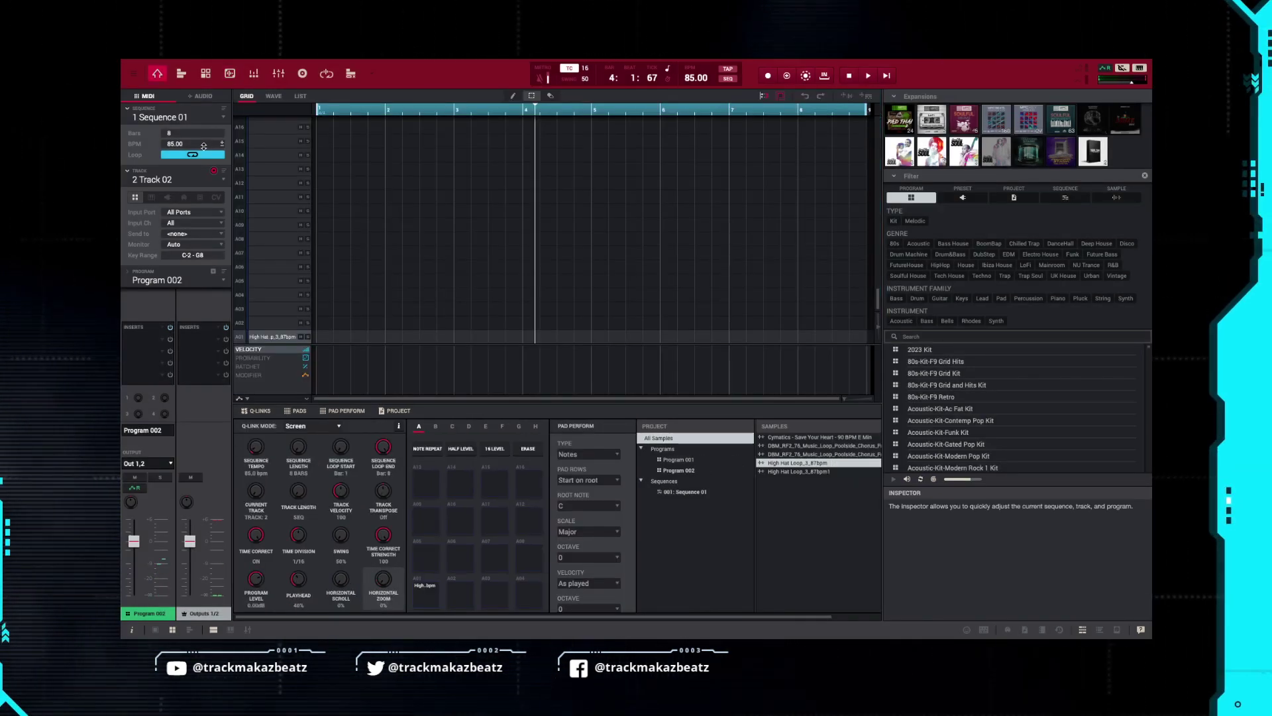
# Record the High Hat loop pad on Track 02 at the start of bars 1, 3, 5 and 7
pyautogui.press('F3')
pyautogui.press('F1')
pyautogui.press('r')
pyautogui.press('space')
pyautogui.hotkey('ctrl', 'e')
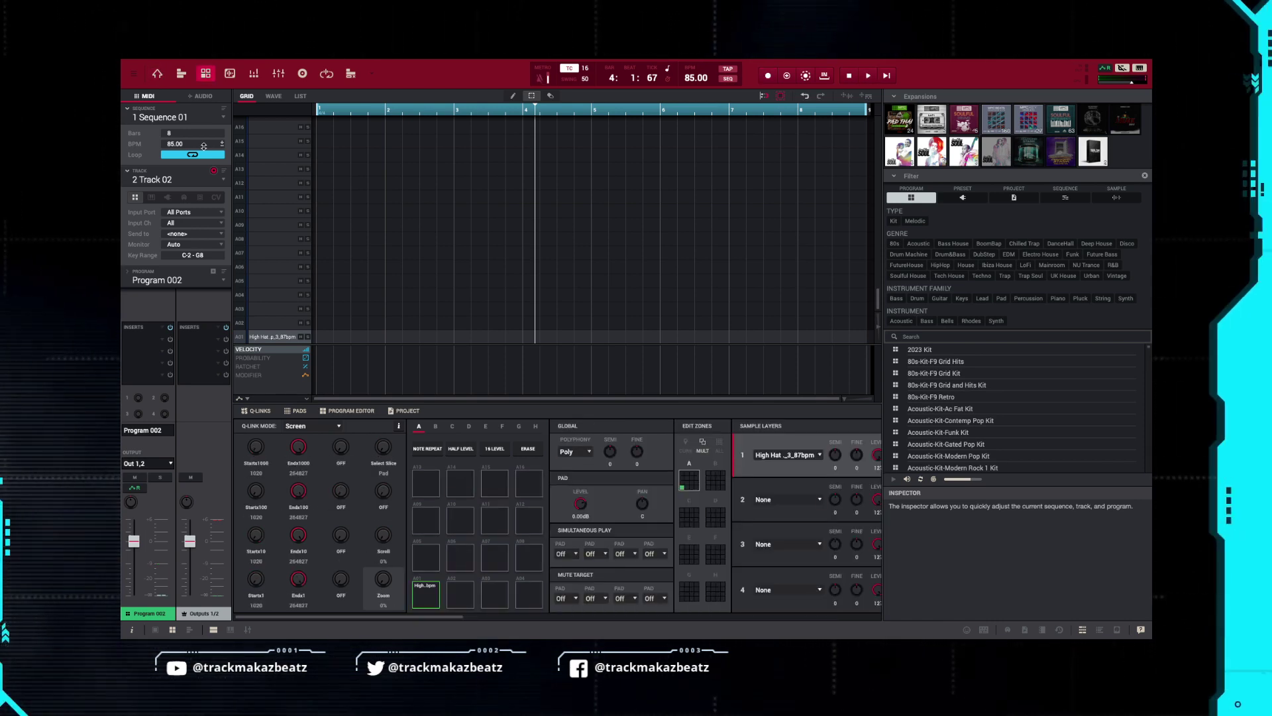
pyautogui.press('r')
pyautogui.press('space')
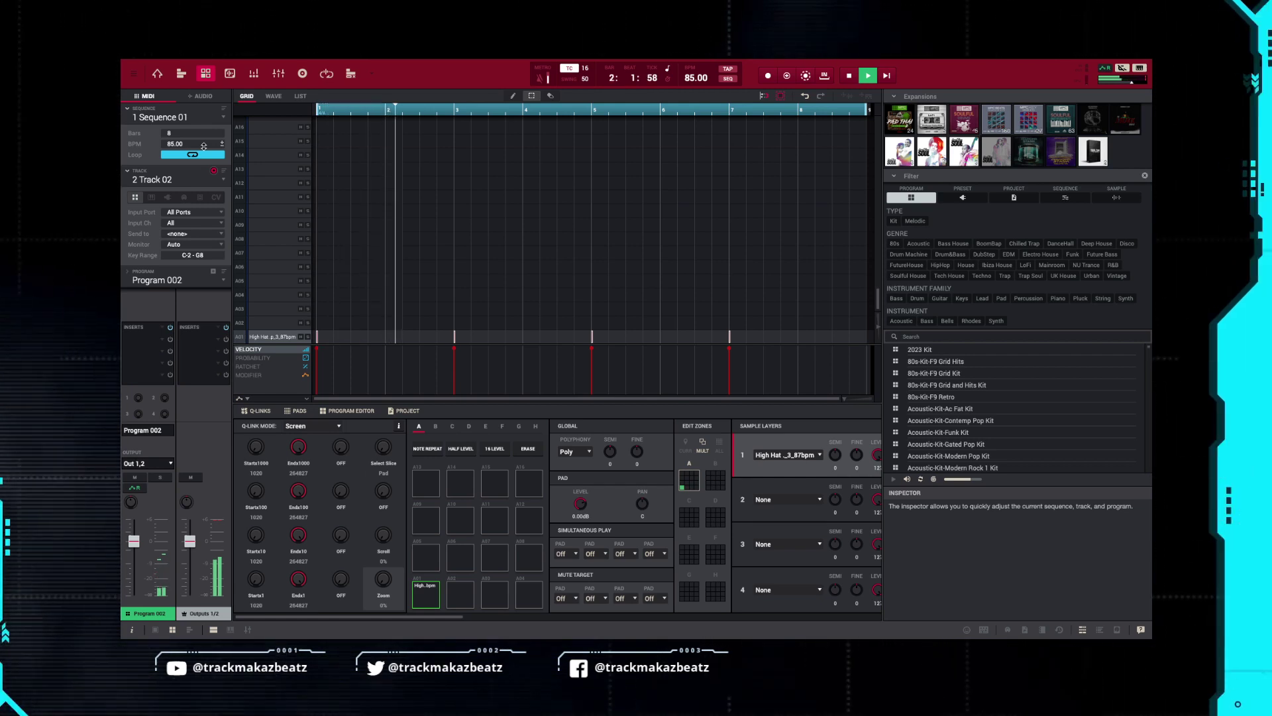
pyautogui.press('Escape')
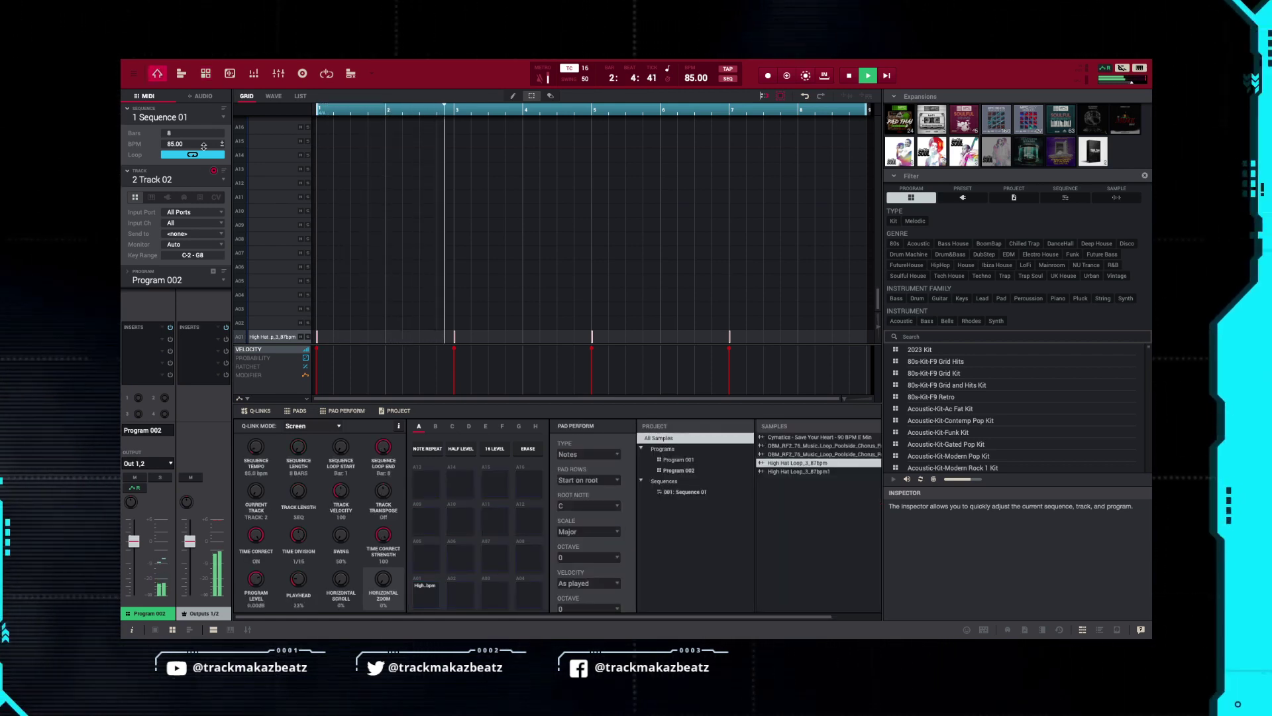
# Normalize the original High Hat Loop_3_87bpm sample
pyautogui.hotkey('ctrl', 'e')
pyautogui.press('F5')
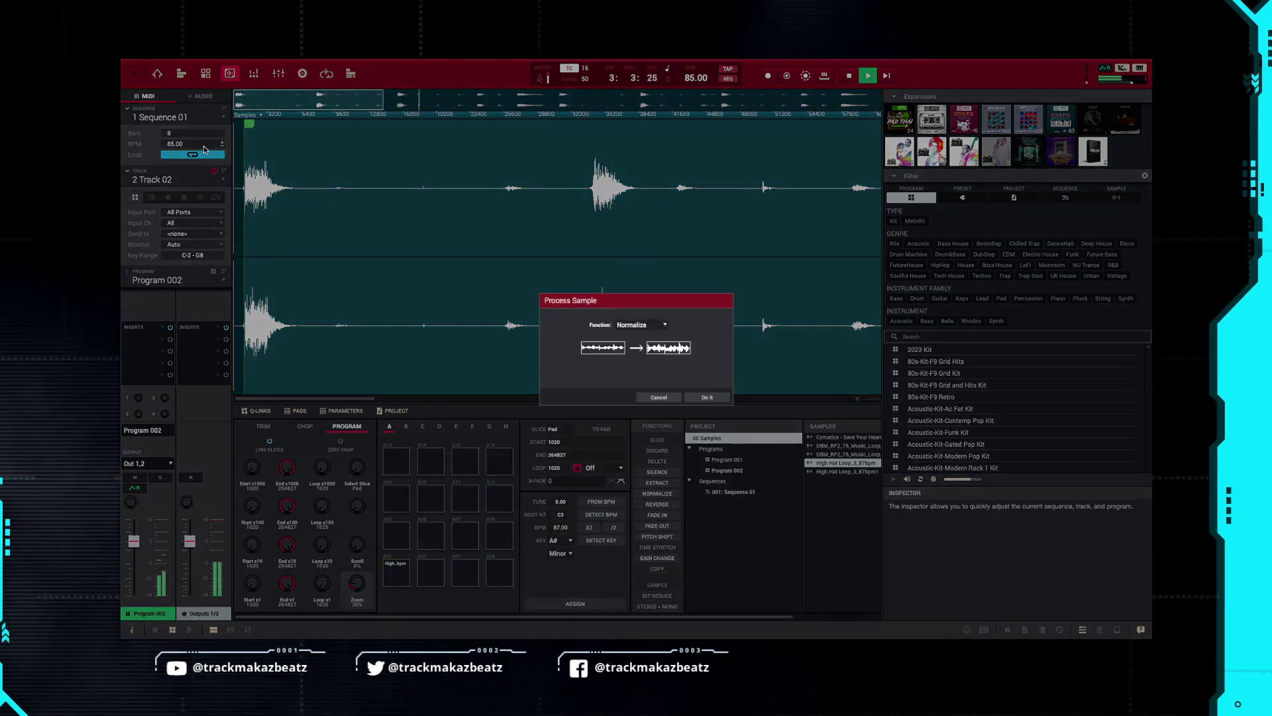
pyautogui.press('Down')
pyautogui.press('Return')
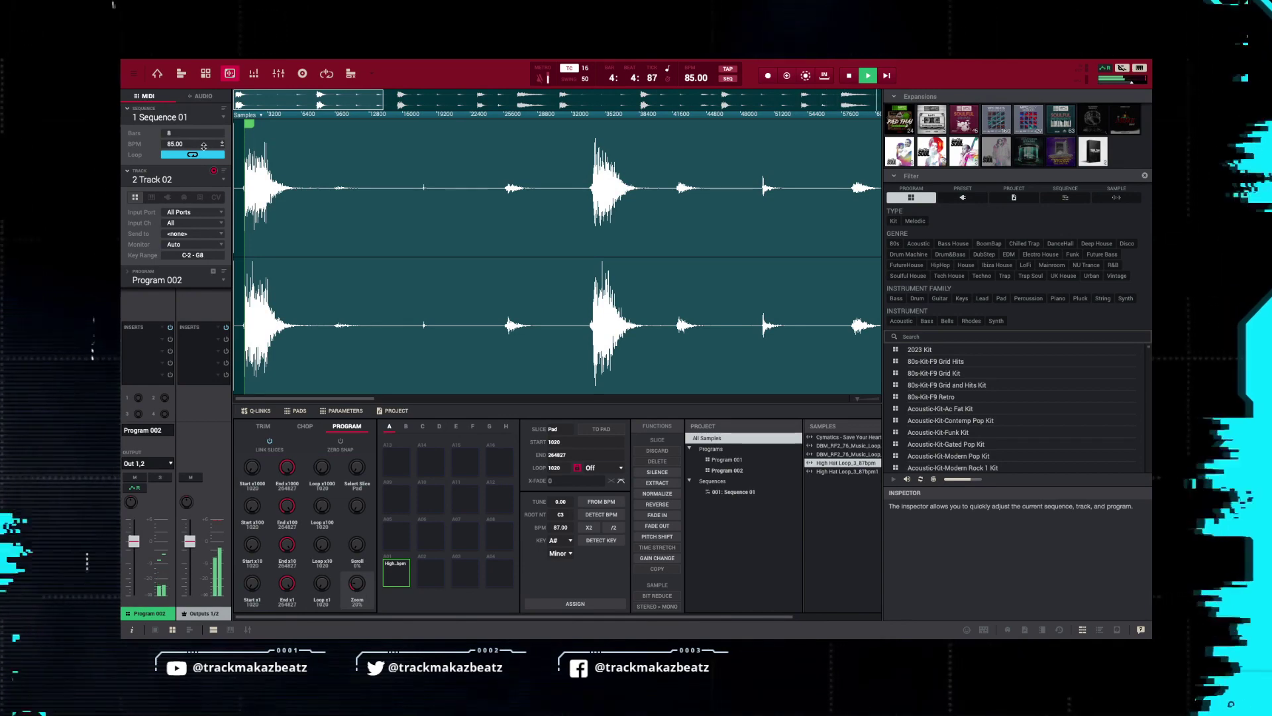
pyautogui.press('-')
pyautogui.press('+')
pyautogui.press('+')
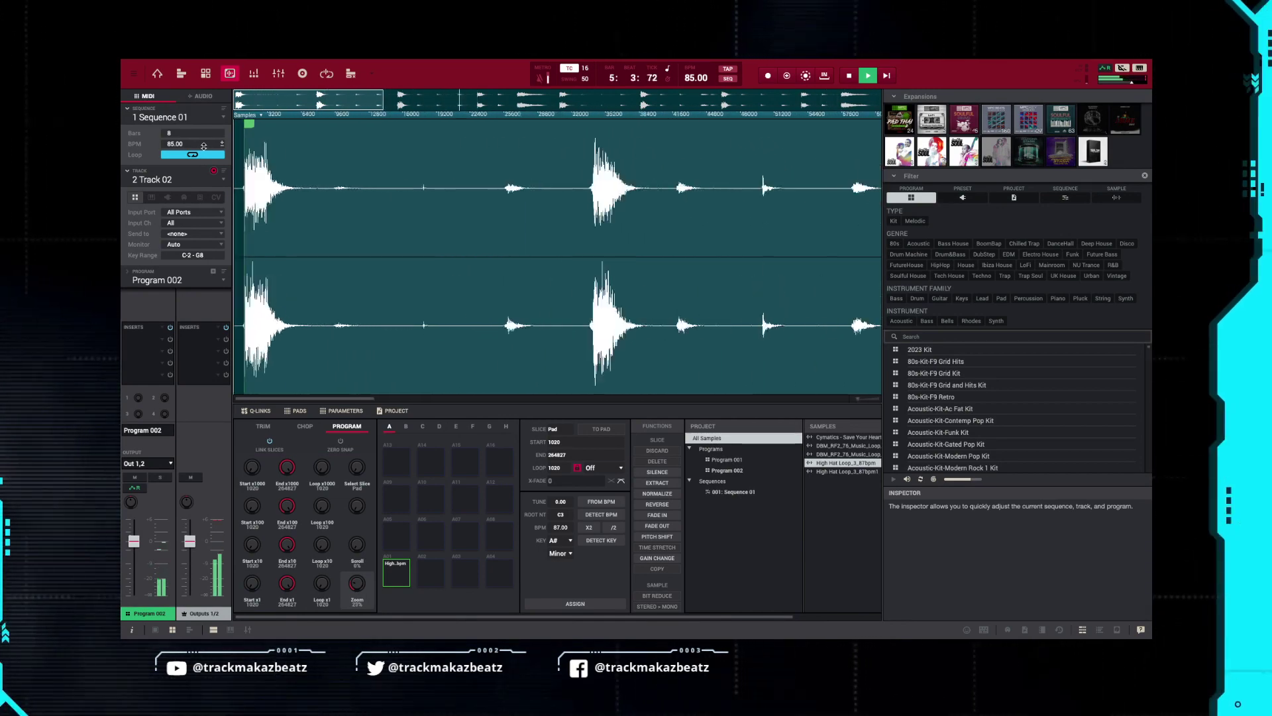
pyautogui.press('-')
pyautogui.press('-')
pyautogui.press('-')
pyautogui.press('-')
pyautogui.press('-')
pyautogui.press('-')
pyautogui.press('-')
pyautogui.press('-')
pyautogui.press('-')
pyautogui.press('-')
pyautogui.press('-')
pyautogui.press('-')
pyautogui.press('-')
pyautogui.press('-')
pyautogui.press('-')
pyautogui.press('-')
pyautogui.press('-')
pyautogui.press('-')
pyautogui.press('-')
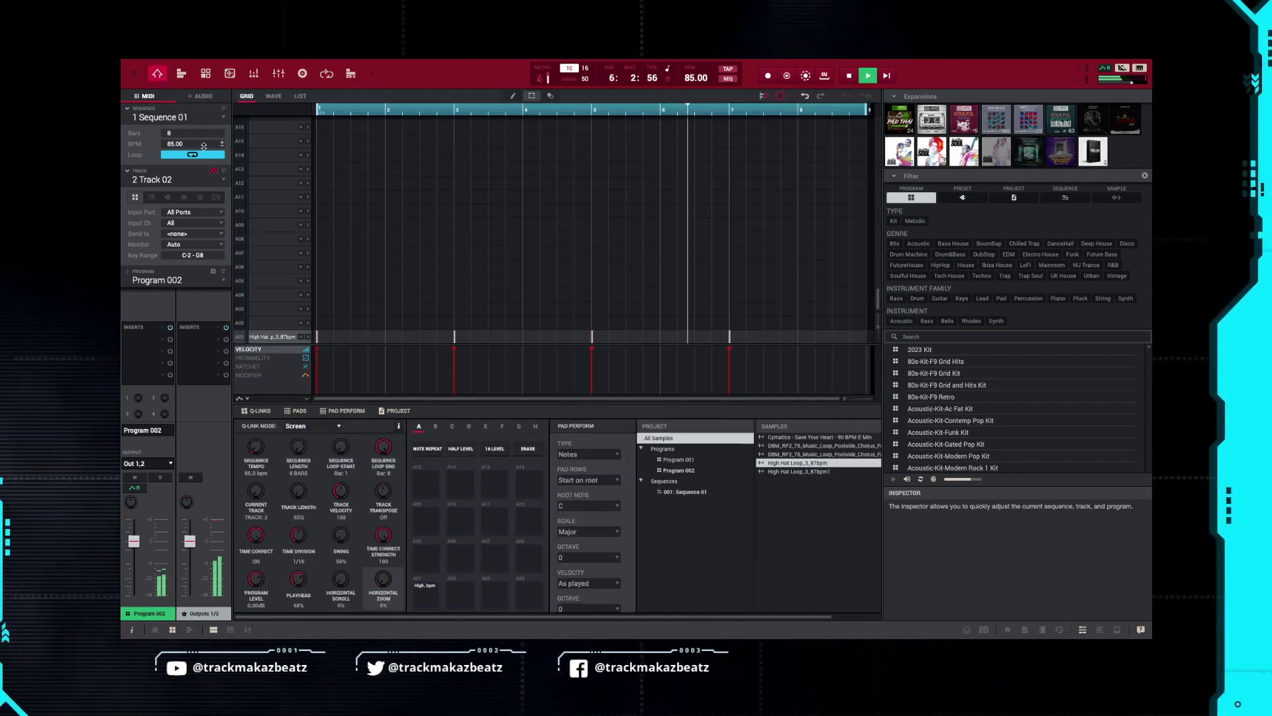
# Assign High Hat Loop_3_87bpm1 to the first sample layer of pad A01 and normalize that sample
pyautogui.press('F3')
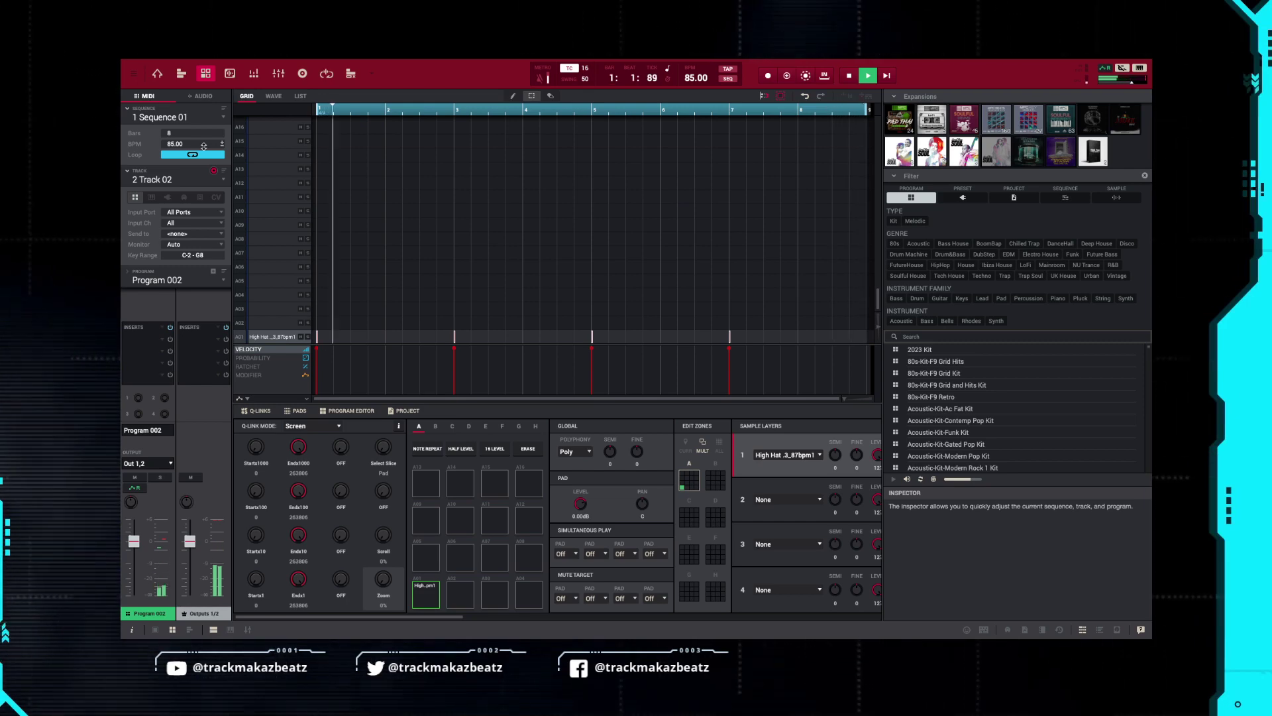
pyautogui.press('F4')
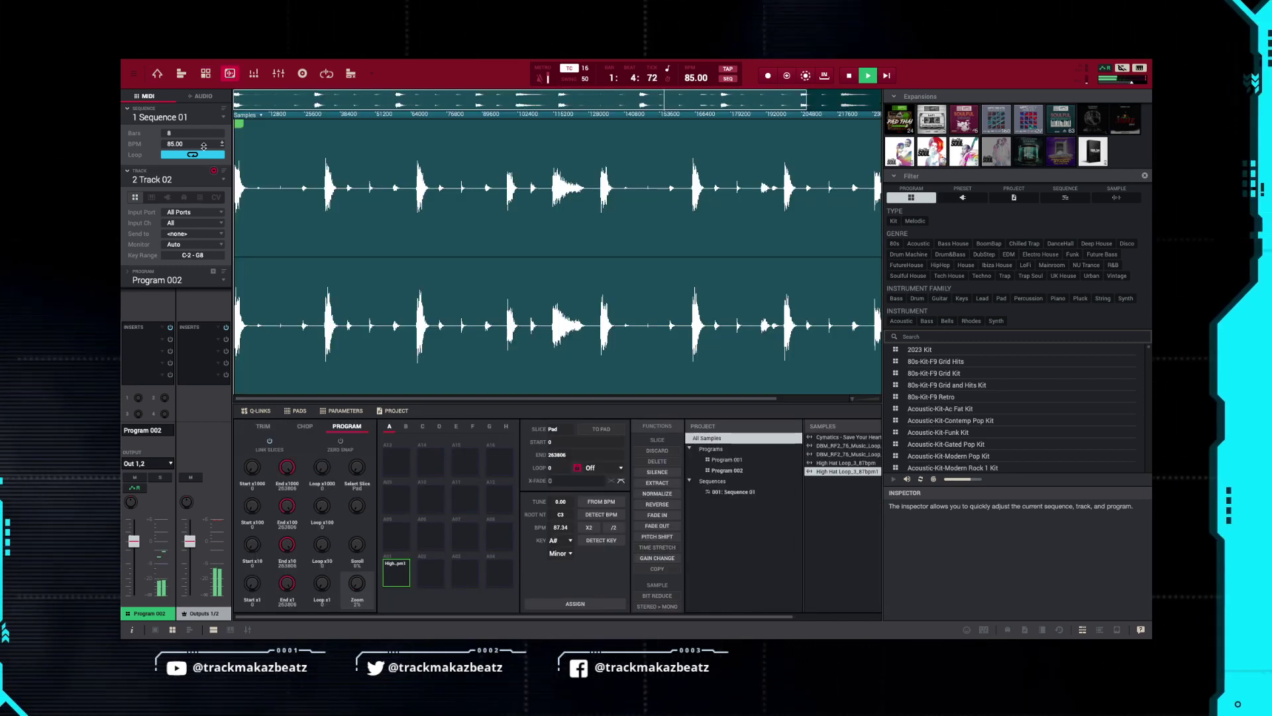
pyautogui.press('F5')
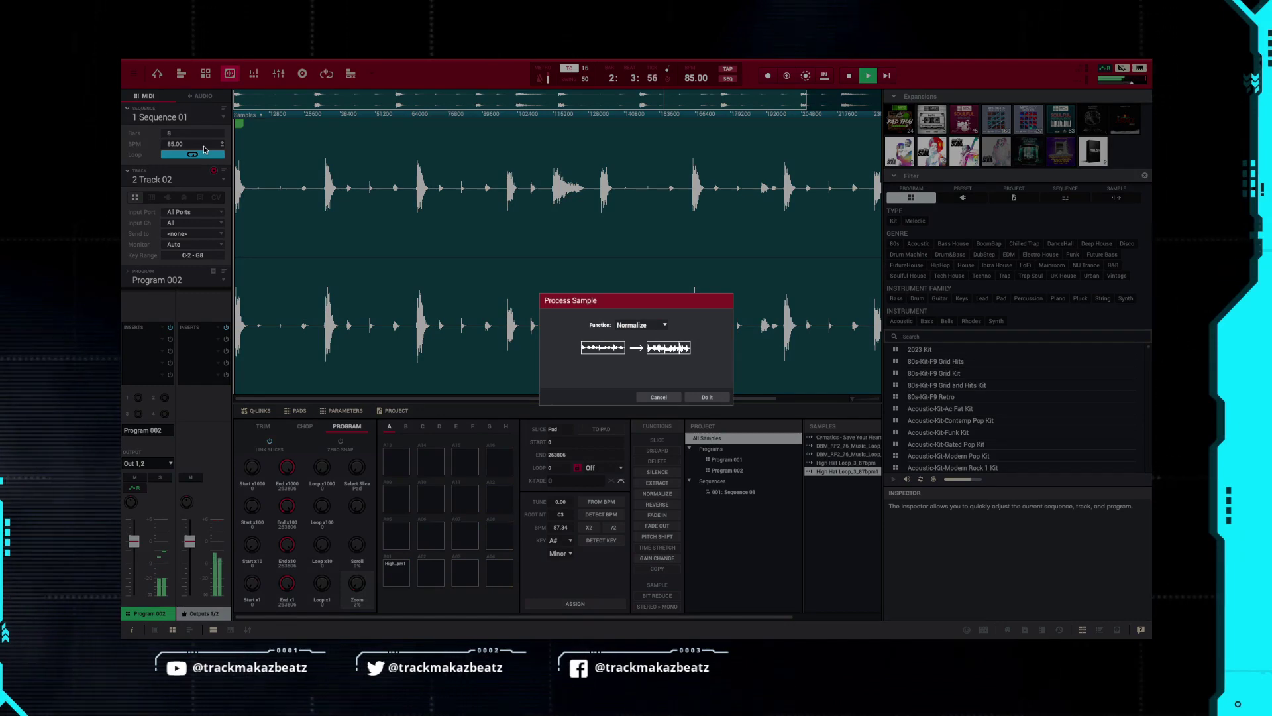
pyautogui.press('Return')
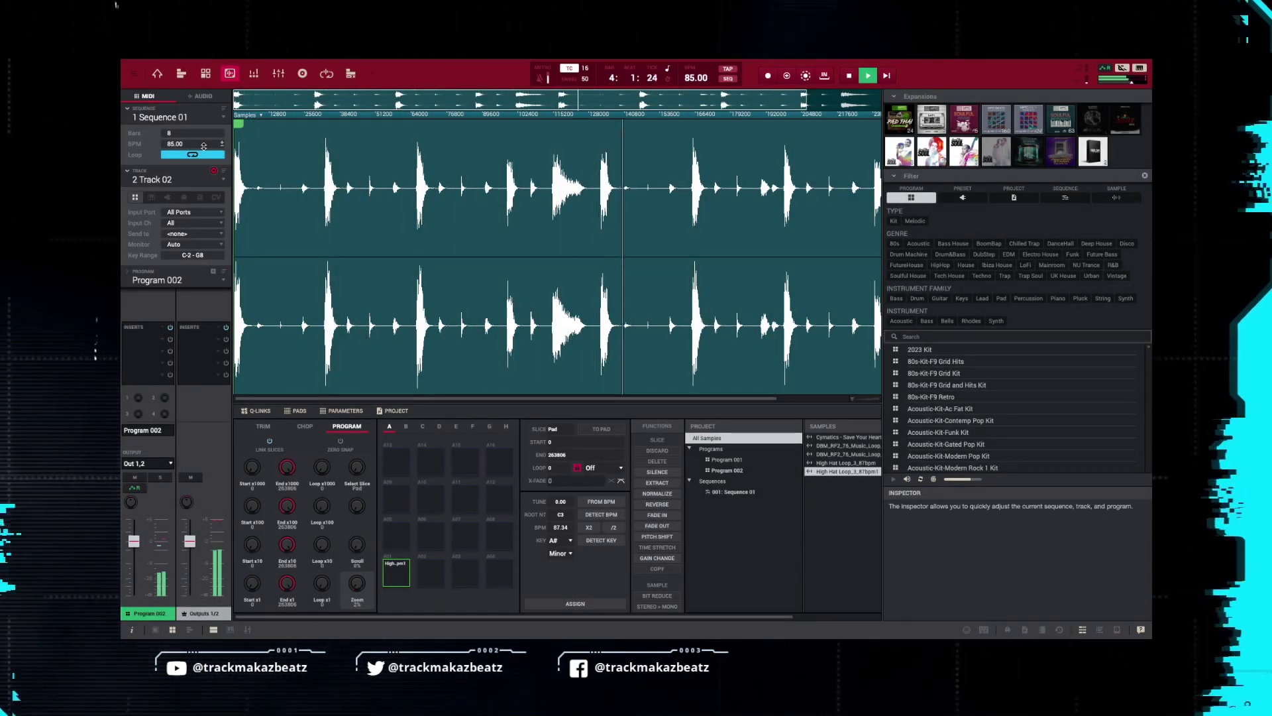
pyautogui.press('Escape')
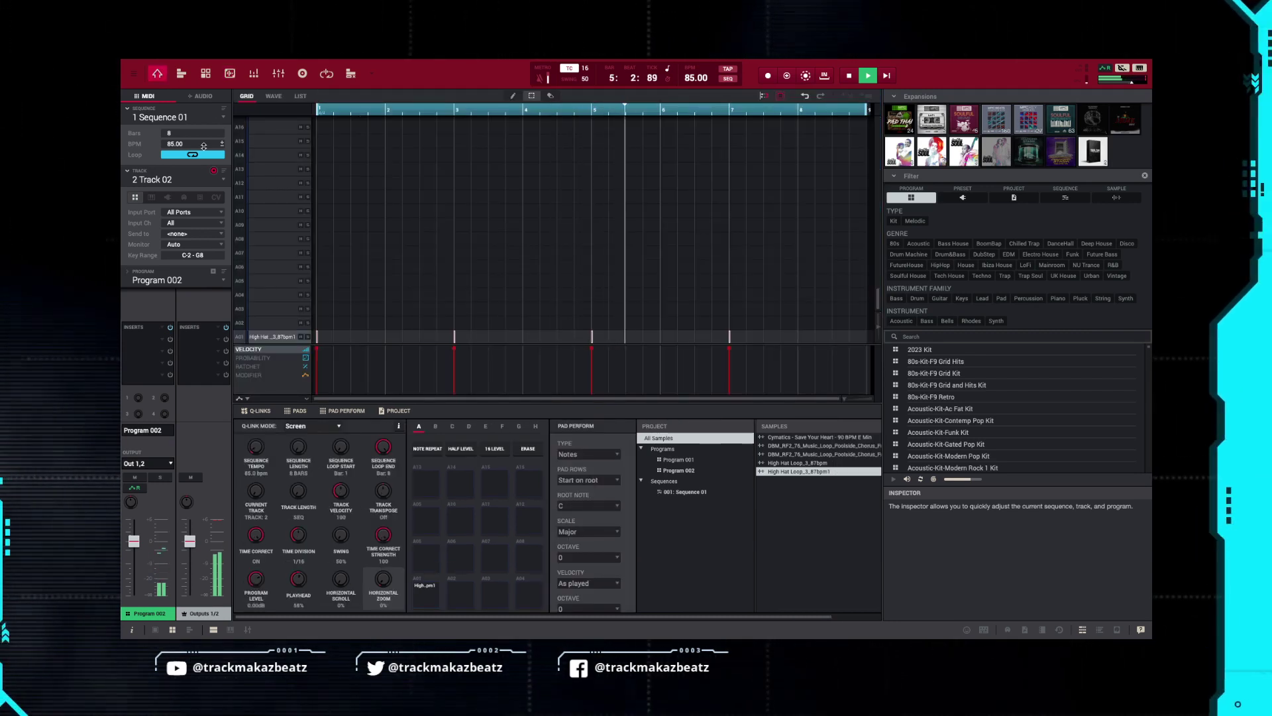
# Load the HiphopDrums program on track 3 and overdub a kick and snare pattern with Kick # Crash hits across the 8 bars
pyautogui.press('Down')
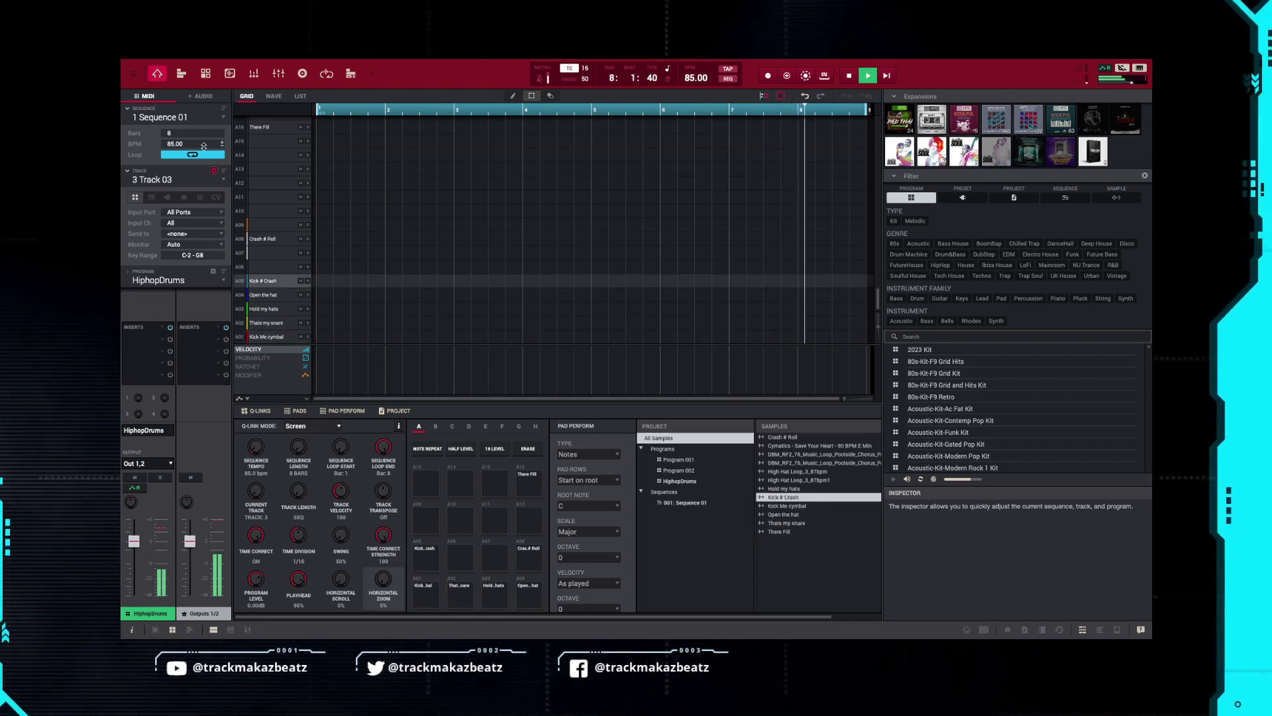
pyautogui.hotkey('shift', 'r')
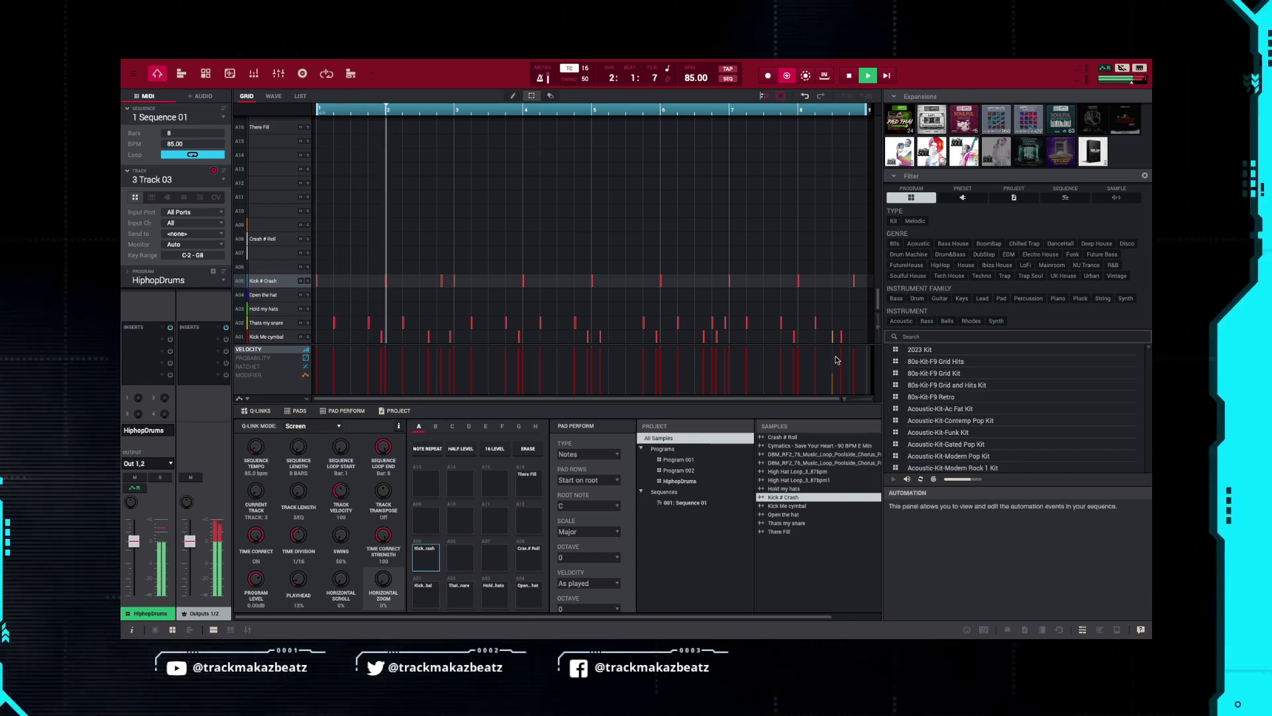
pyautogui.press('o')
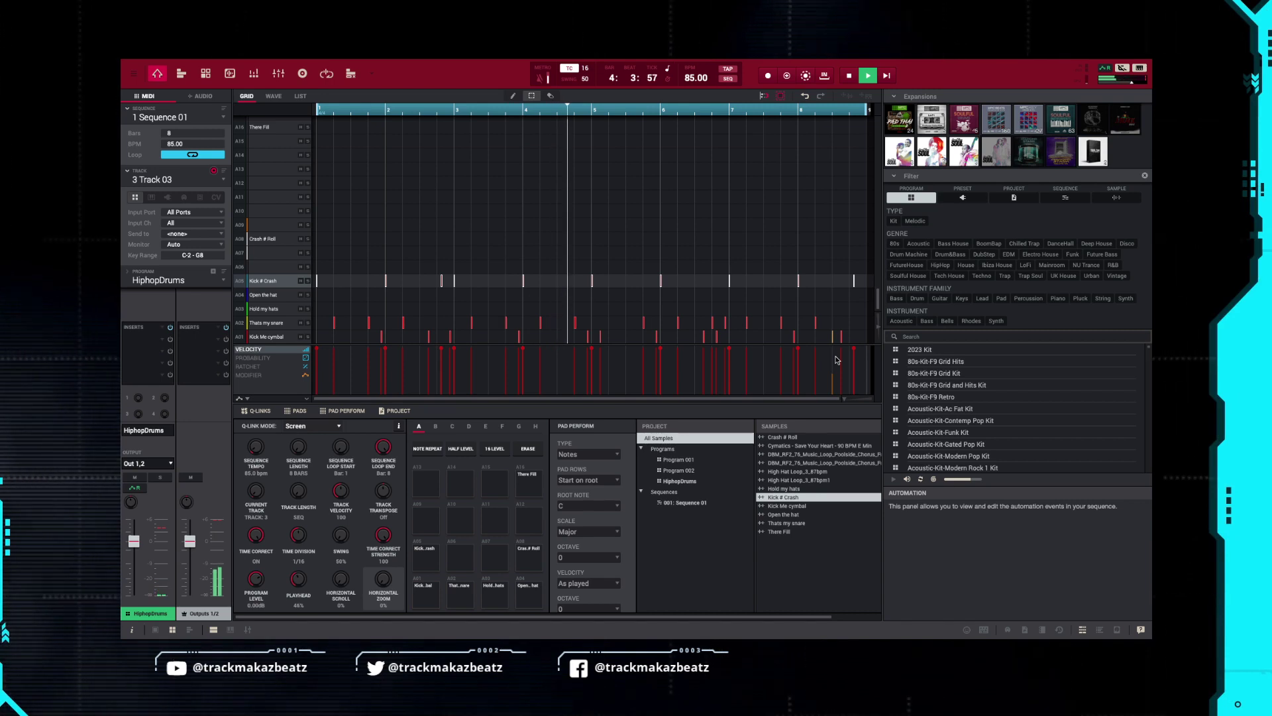
# Open the channel mixer and insert the UADx API 2500 Bus Compressor on the HiphopDrums program
pyautogui.press('F6')
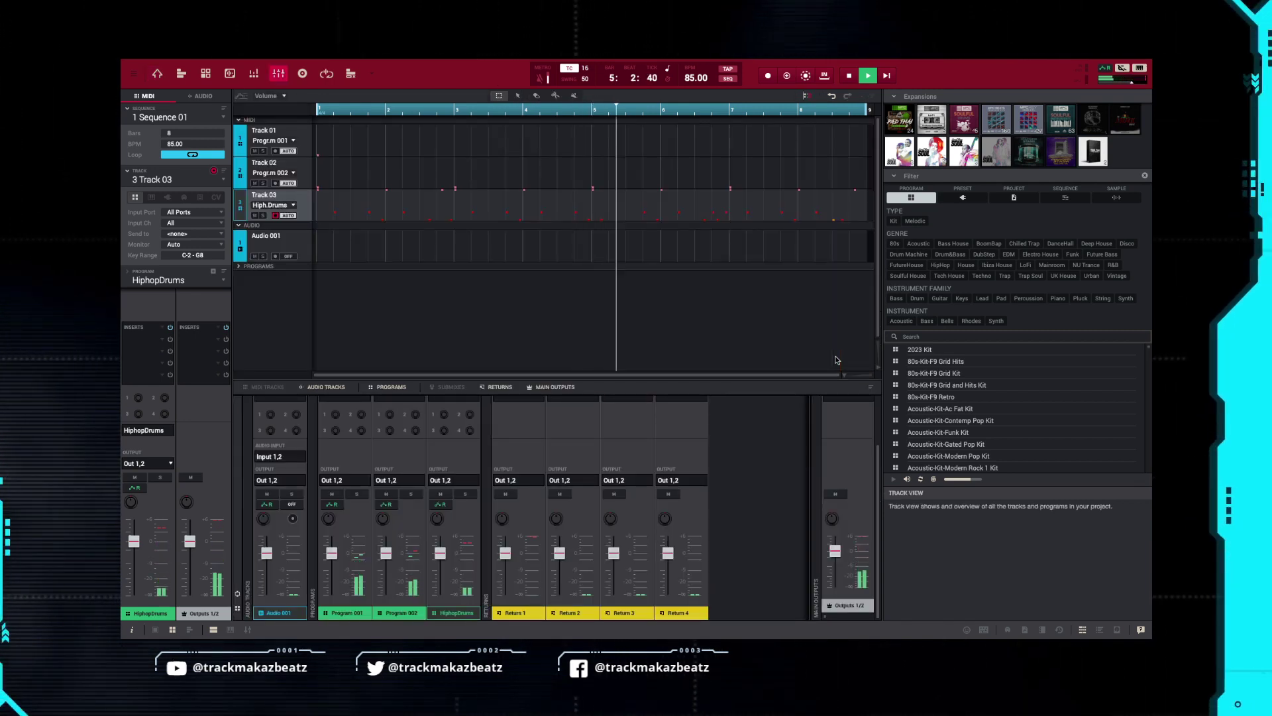
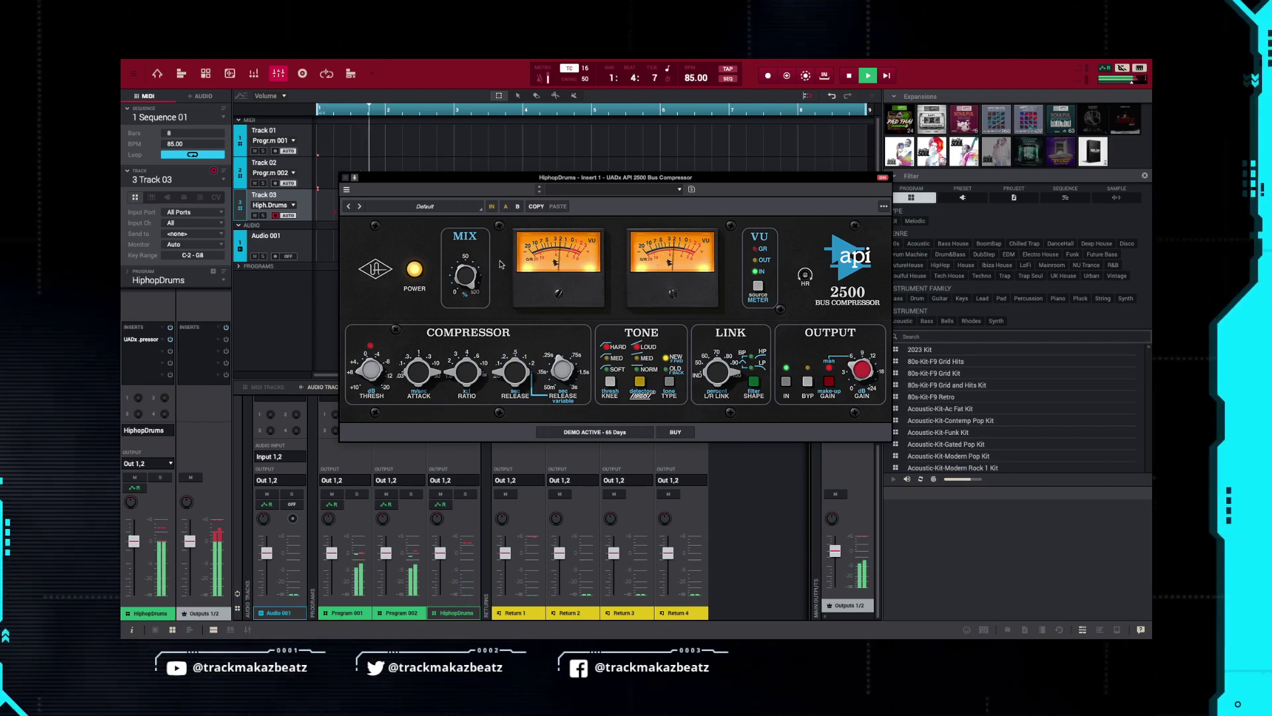
# Close the bus compressor window, return to the main view and stop playback
pyautogui.click(344, 179)
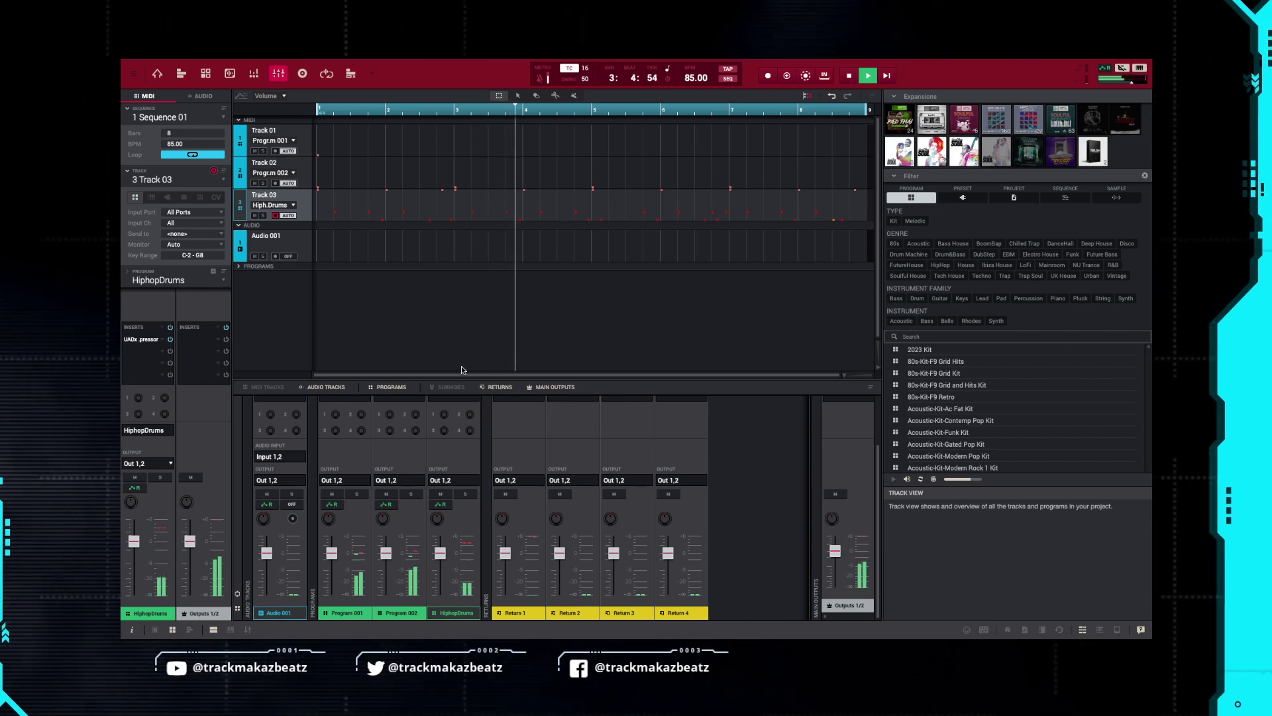
pyautogui.press('Escape')
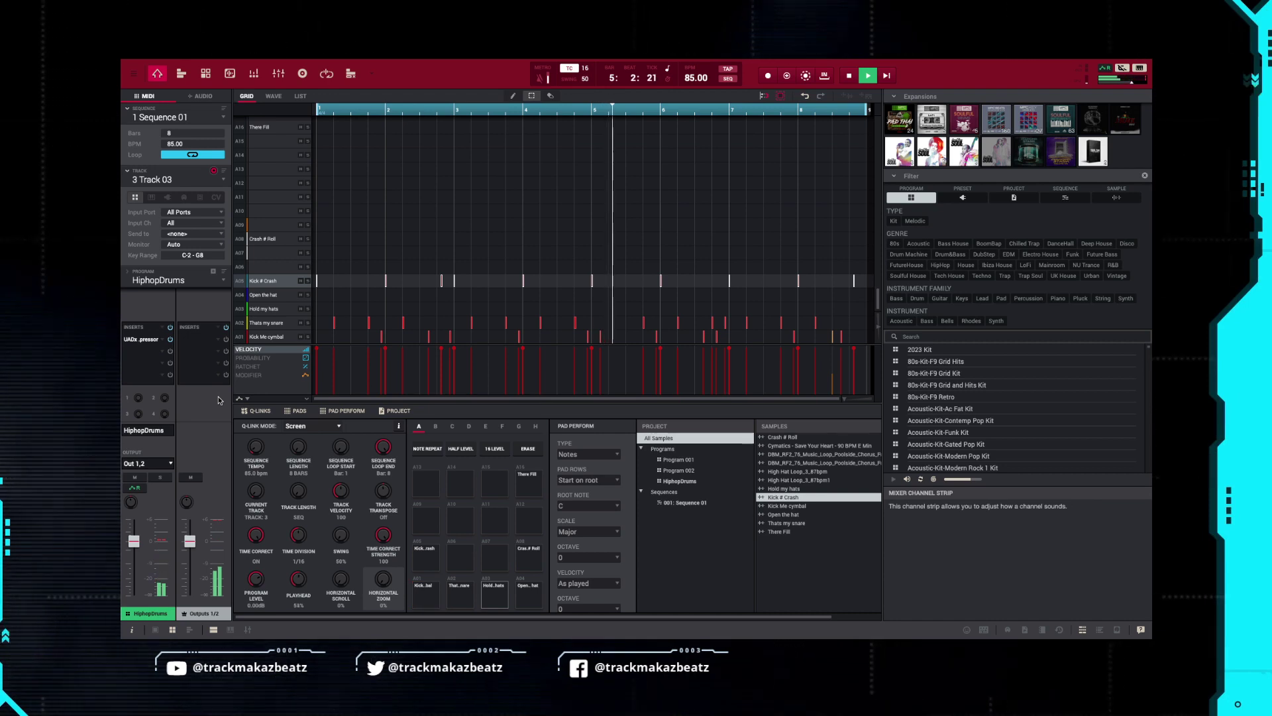
pyautogui.press('space')
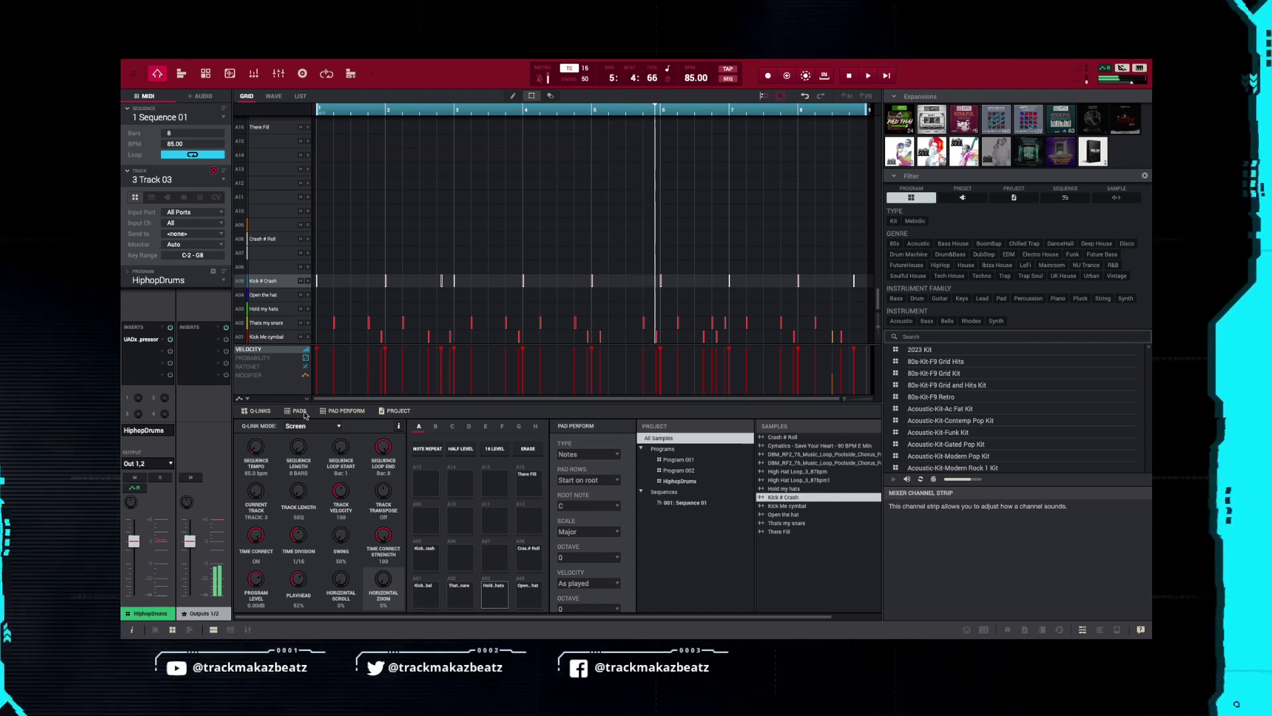
# Insert AIR Kill EQ and the UADx Lexicon 224 Digital Reverb on pad A01 of Program 001 on track 1
pyautogui.press('Up')
pyautogui.press('Up')
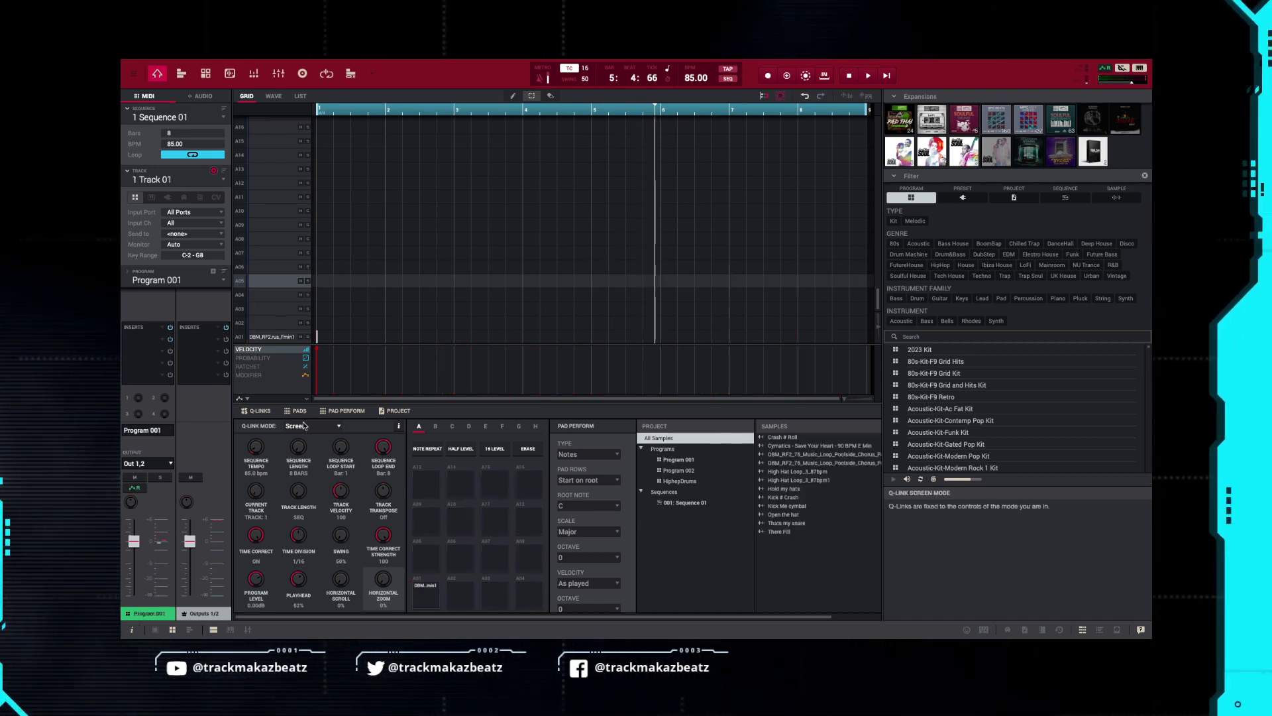
pyautogui.press('z')
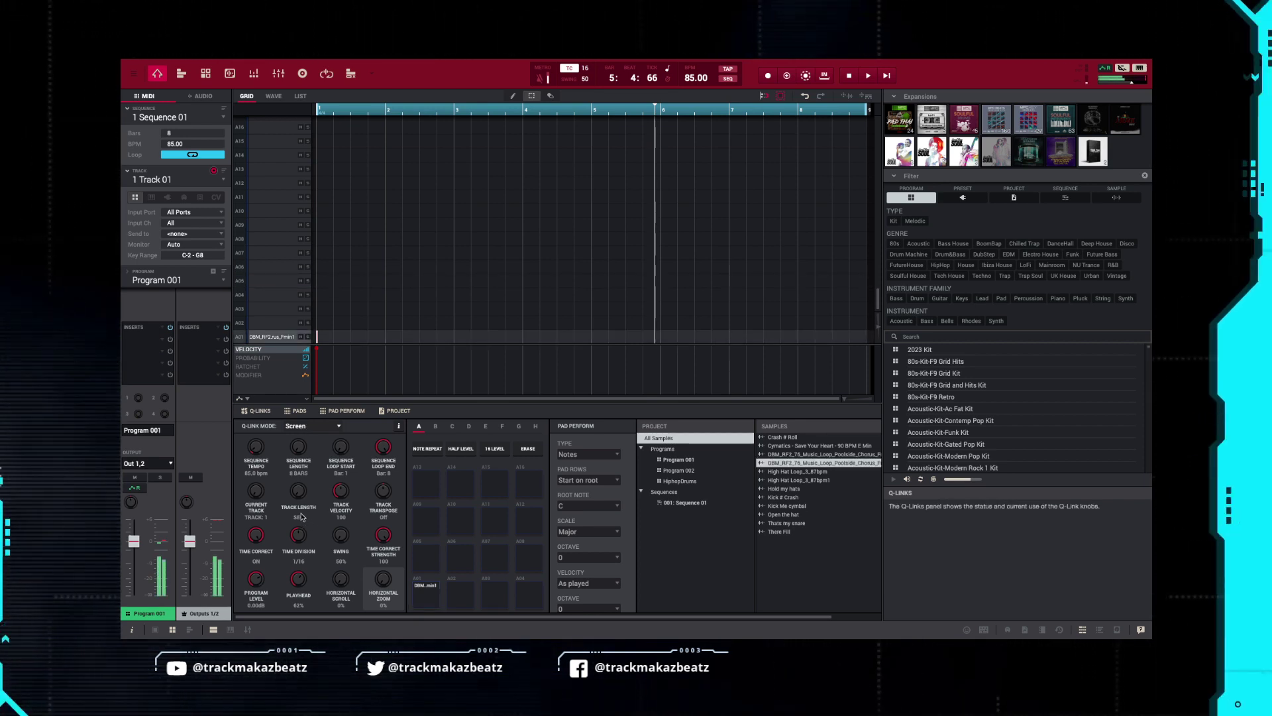
pyautogui.hotkey('ctrl', '5')
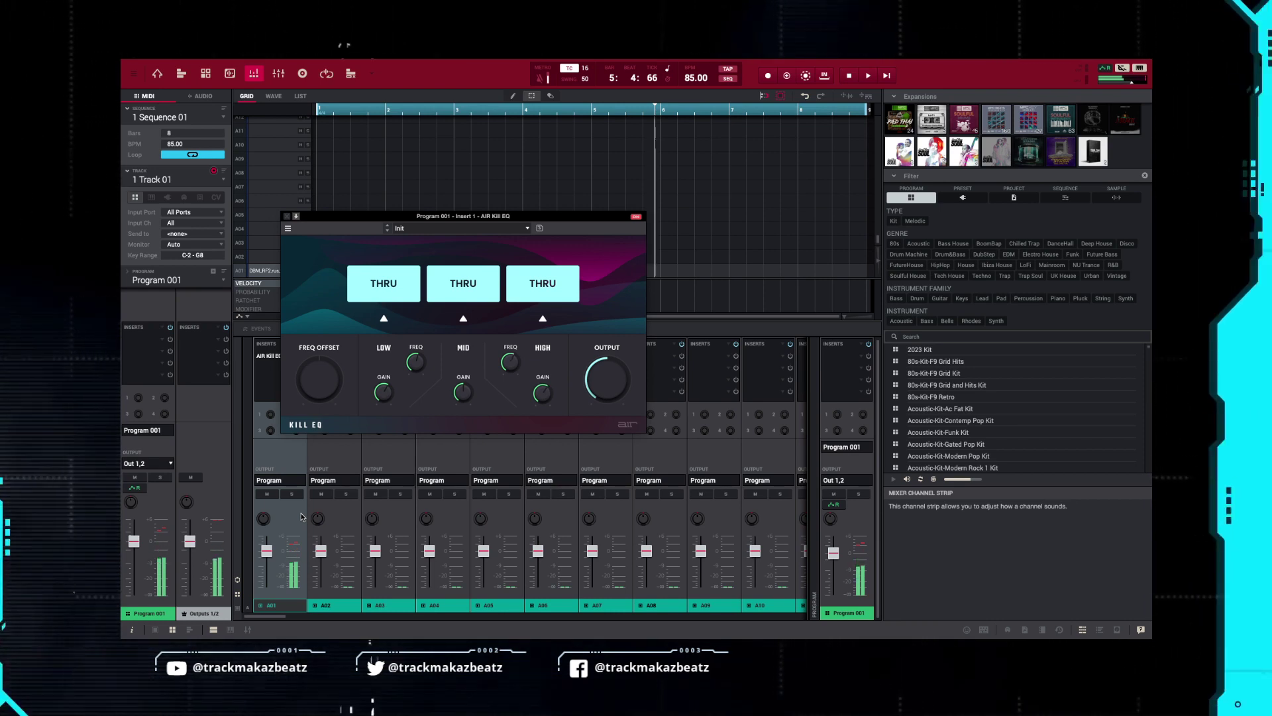
pyautogui.press('space')
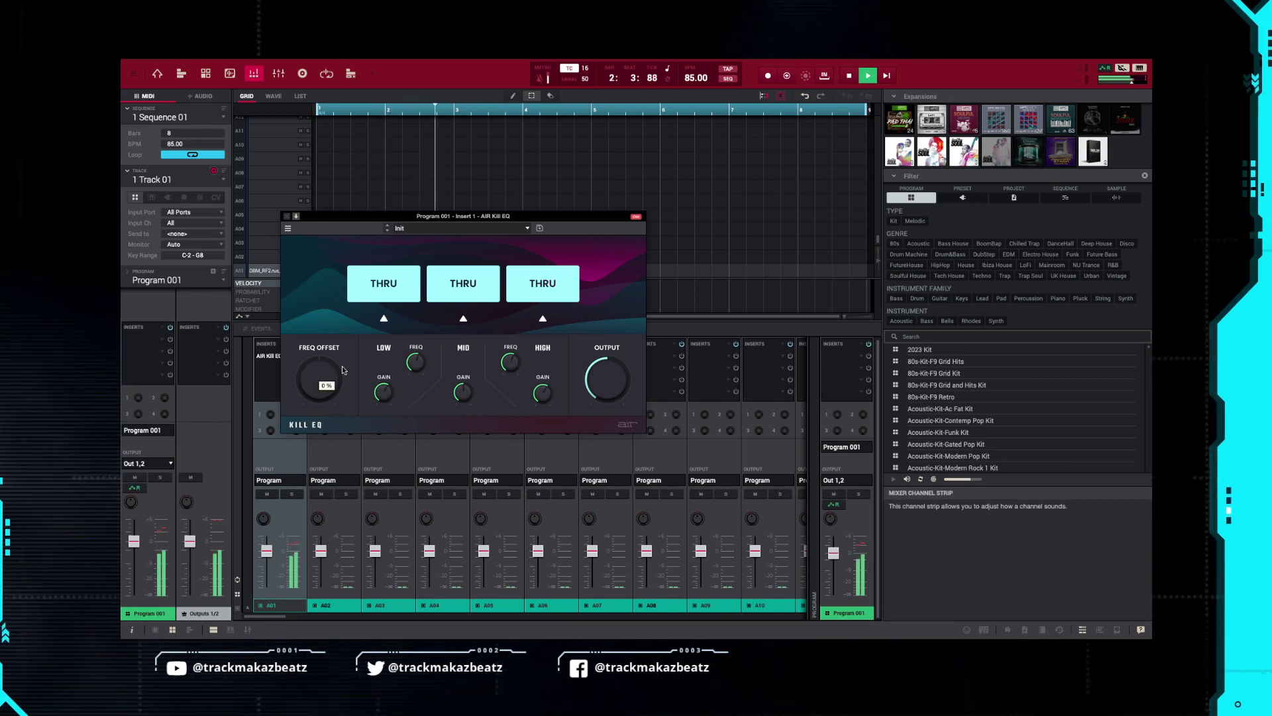
pyautogui.click(287, 217)
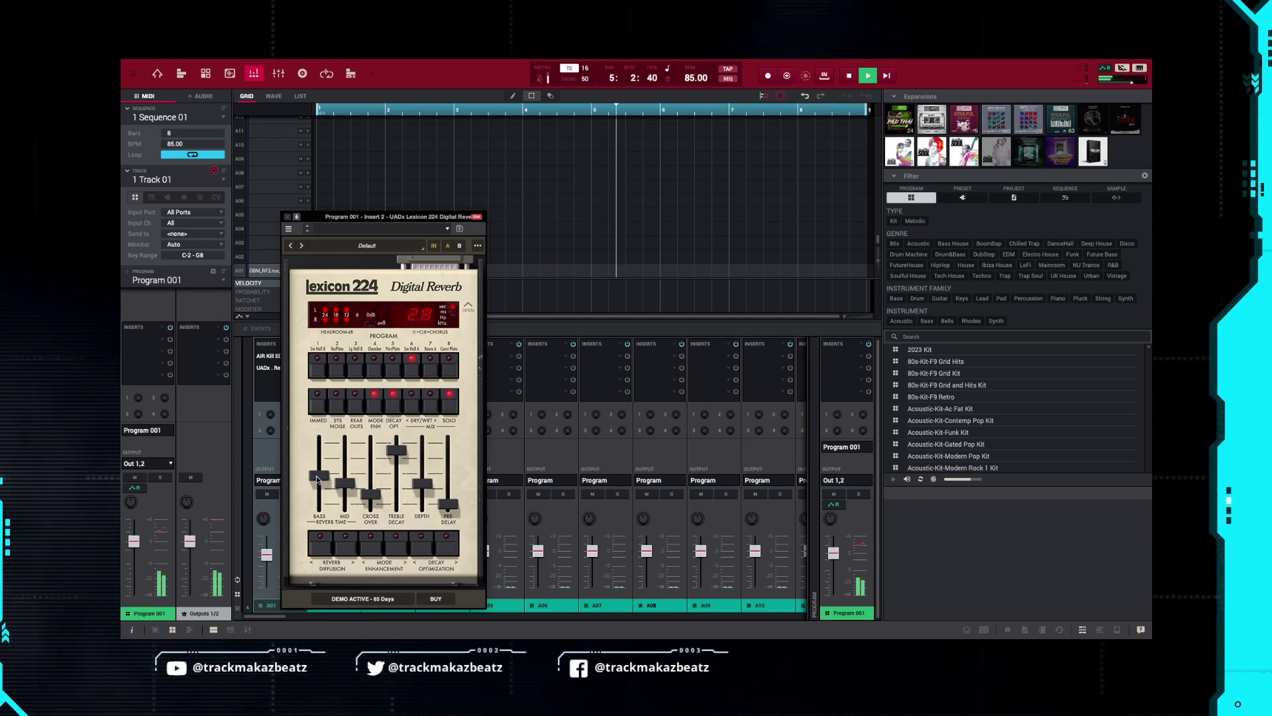
# Try lower bass and treble decay settings on the Lexicon 224, and audition its next presets up to Drum Crunch Room
pyautogui.moveTo(316, 480); pyautogui.dragTo(372, 496)
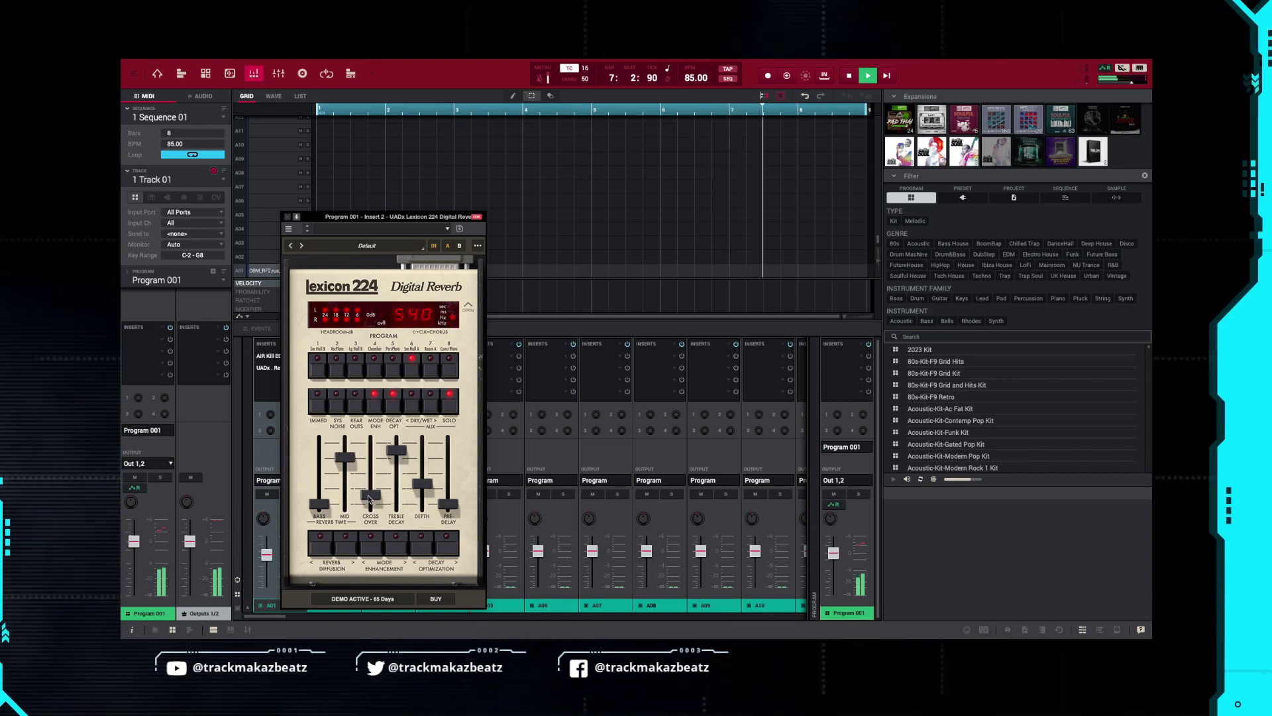
pyautogui.moveTo(397, 450); pyautogui.dragTo(425, 488)
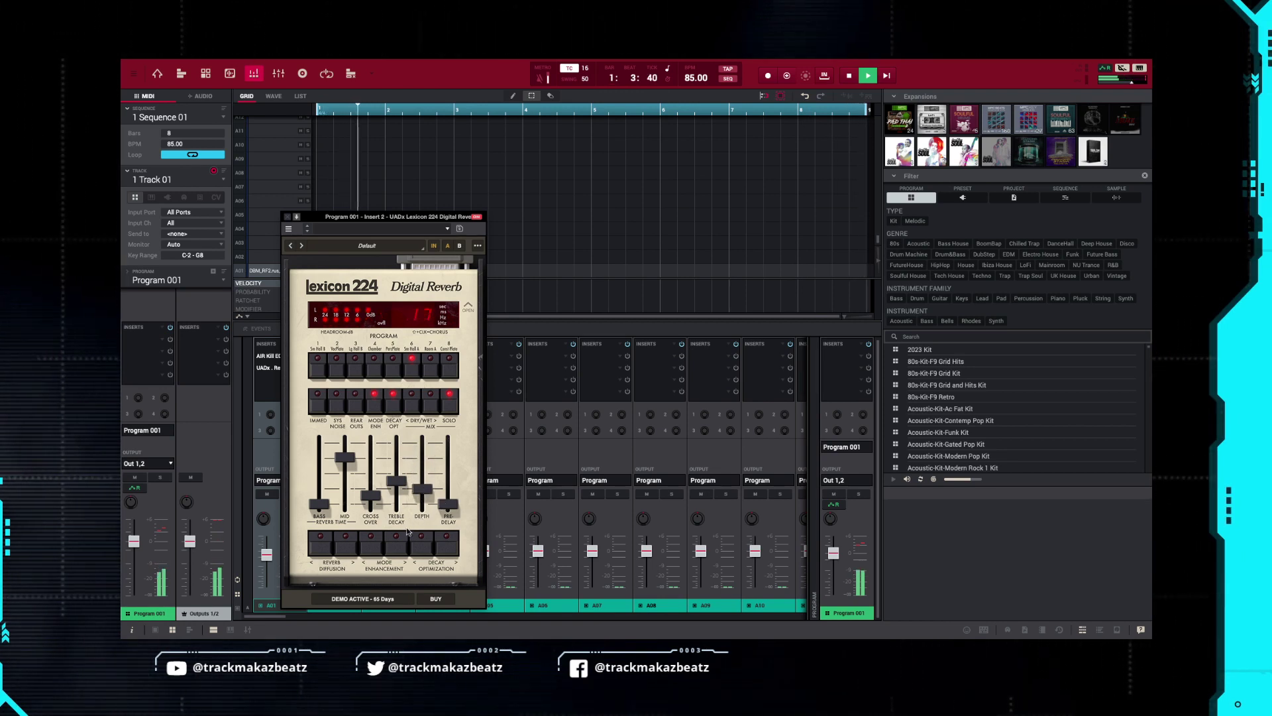
pyautogui.click(302, 246)
pyautogui.click(302, 246)
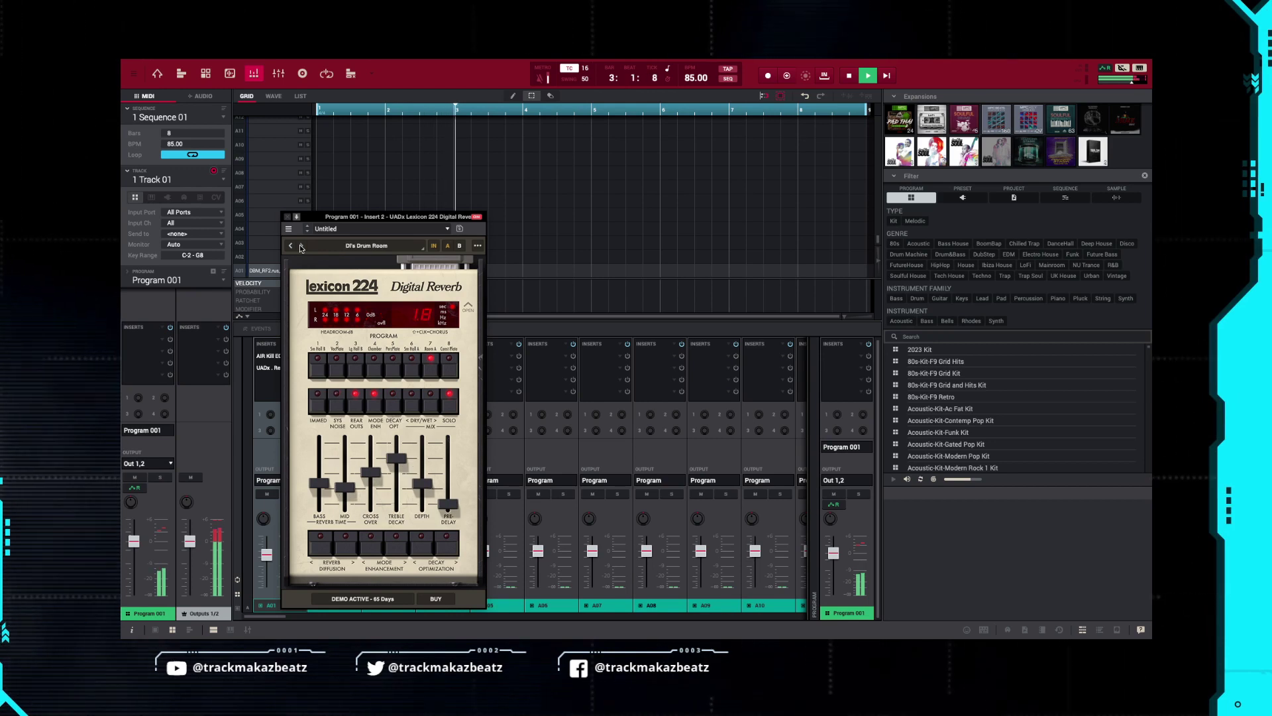
pyautogui.click(302, 246)
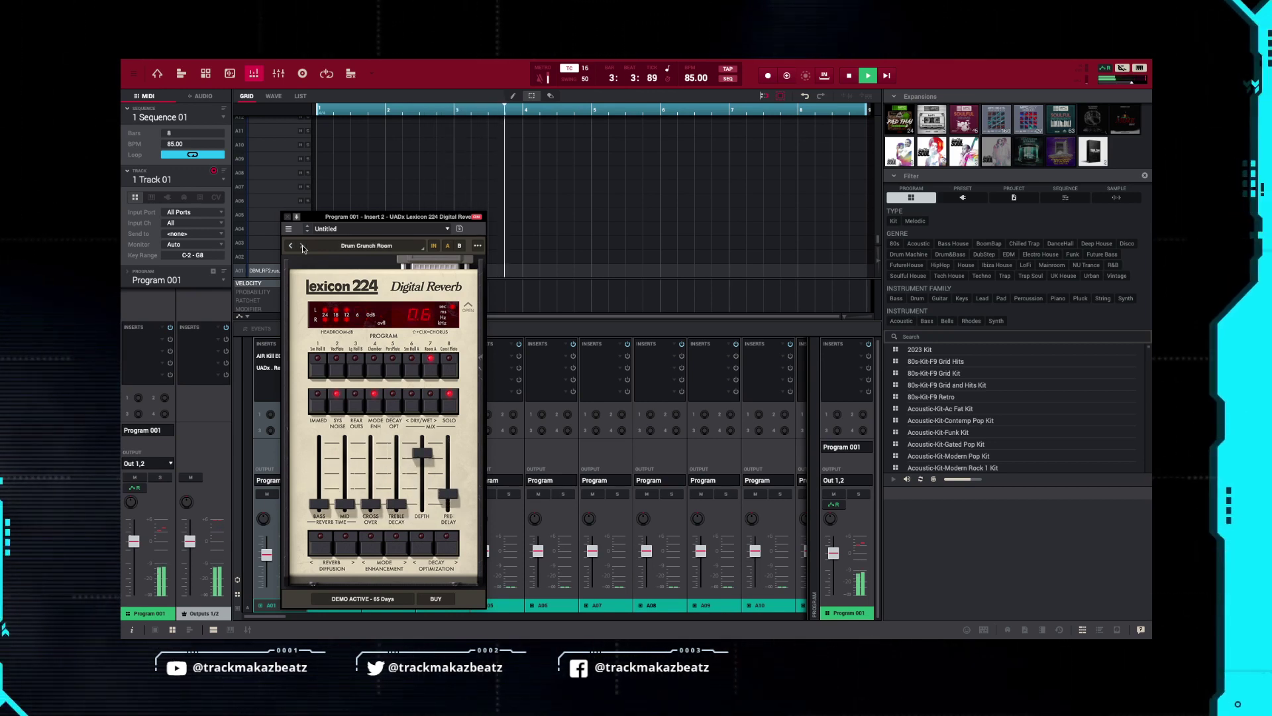
# Filter the Lexicon 224 presets by the Vocal tag, audition several of them and load Vocal Wide Chorus
pyautogui.click(346, 248)
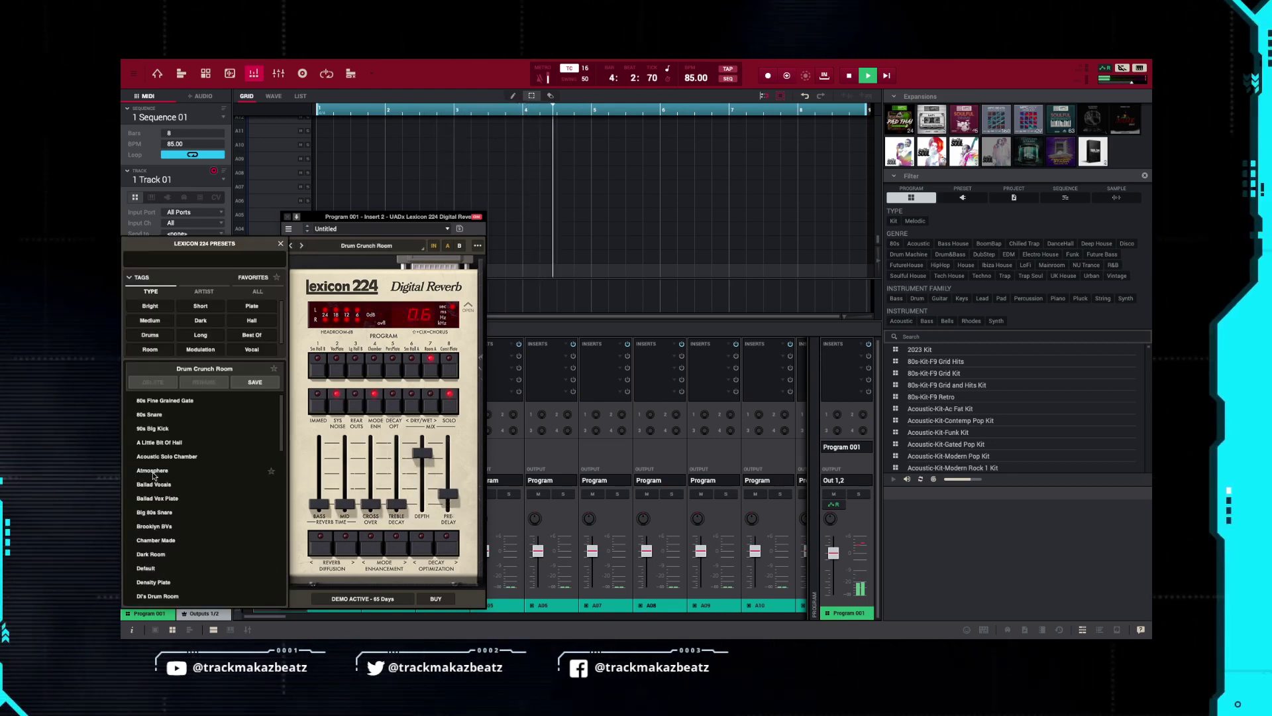
pyautogui.scroll(-15, 159, 477)
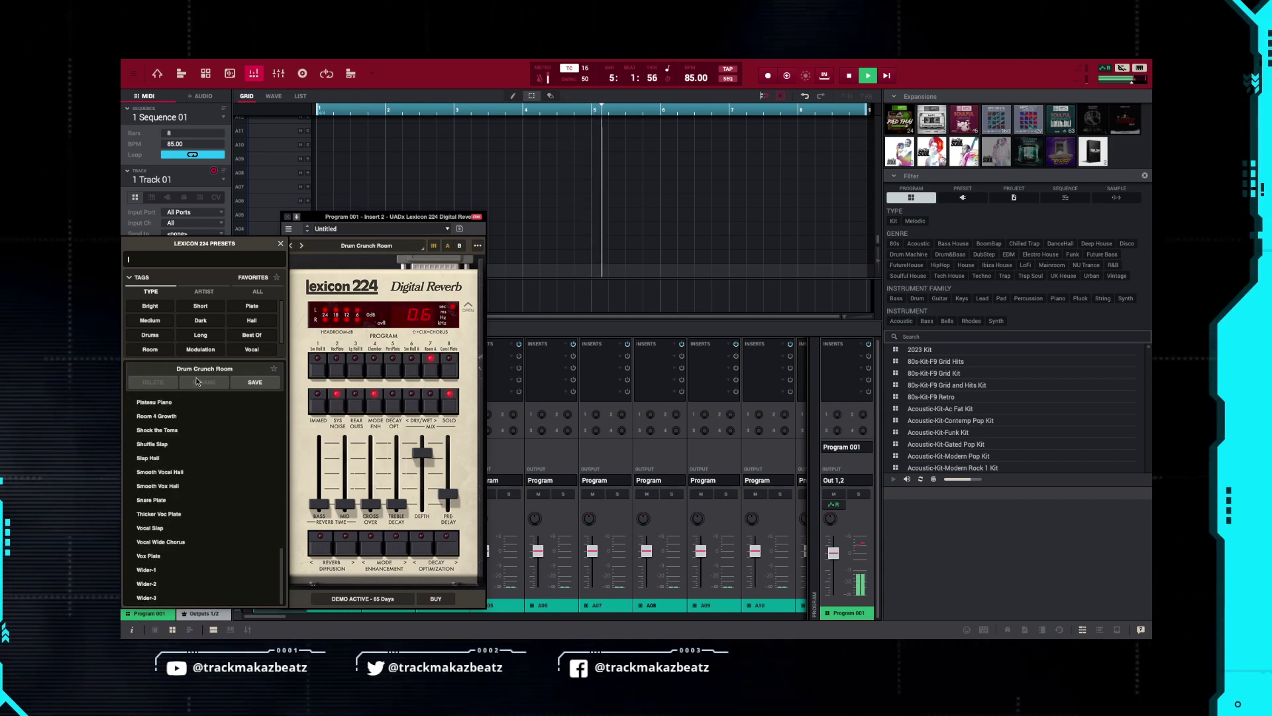
pyautogui.click(252, 349)
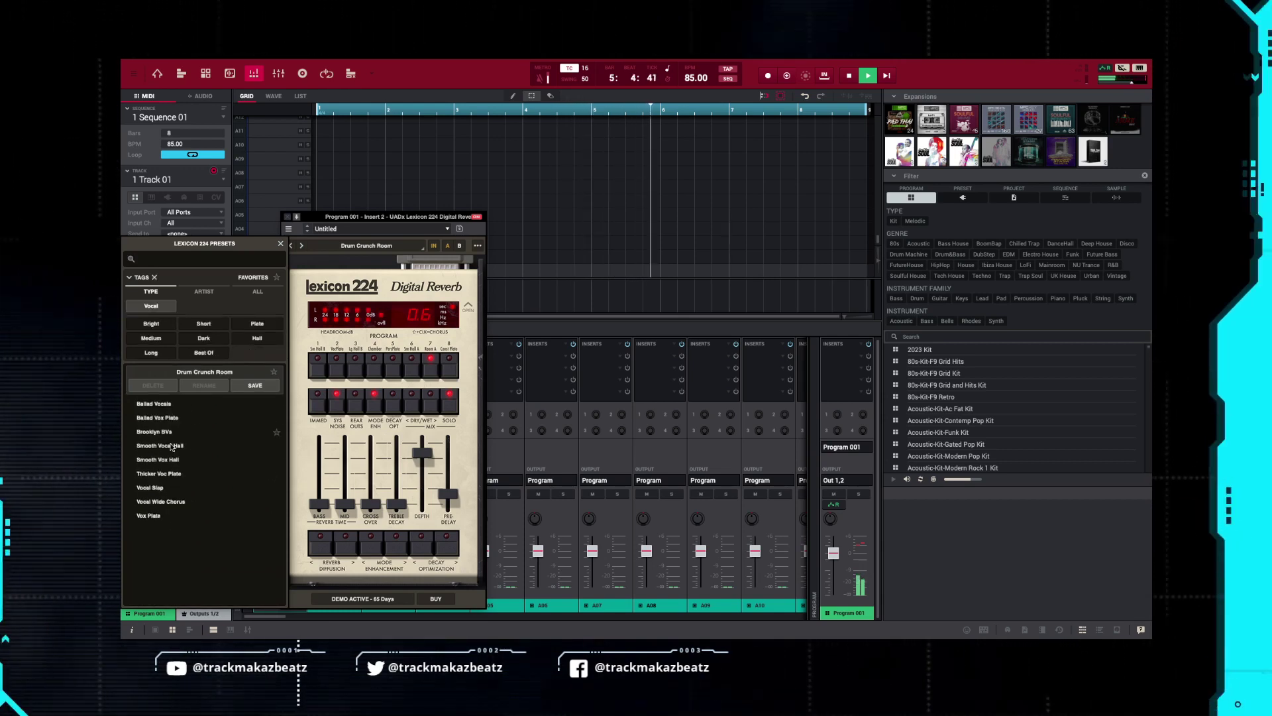
pyautogui.click(147, 461)
pyautogui.click(145, 432)
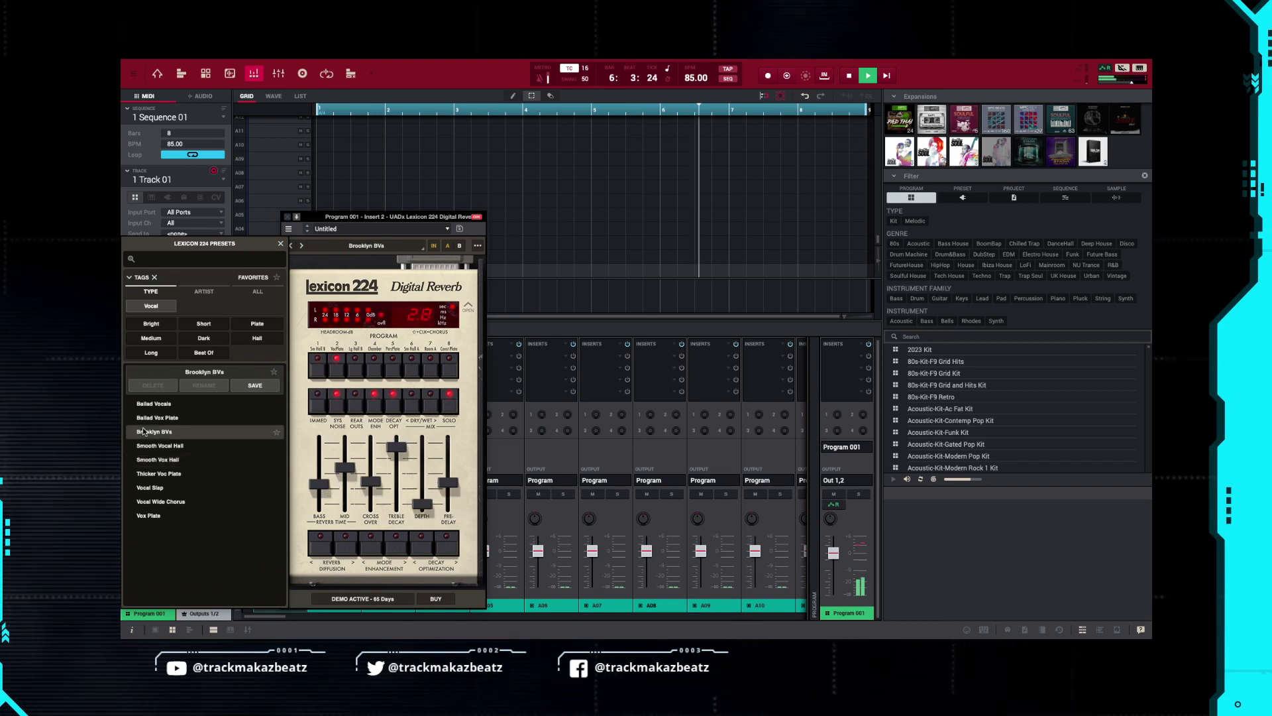
pyautogui.click(157, 418)
pyautogui.click(157, 406)
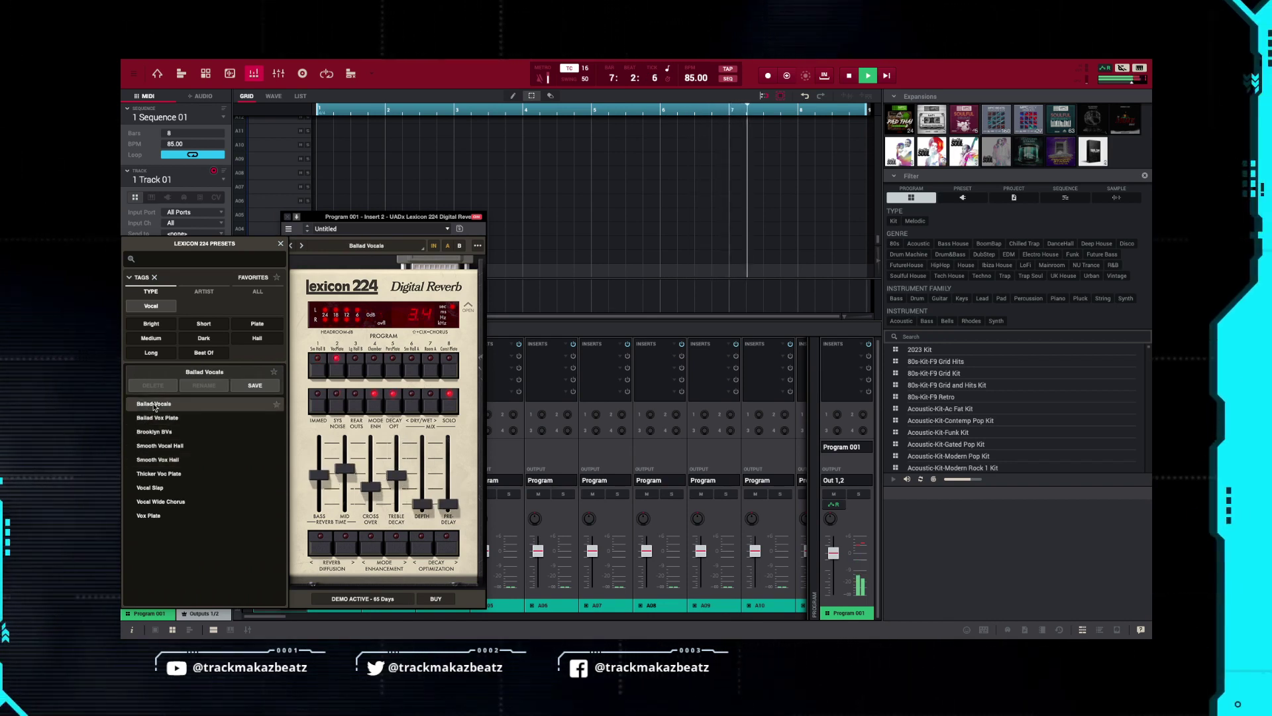
pyautogui.click(149, 501)
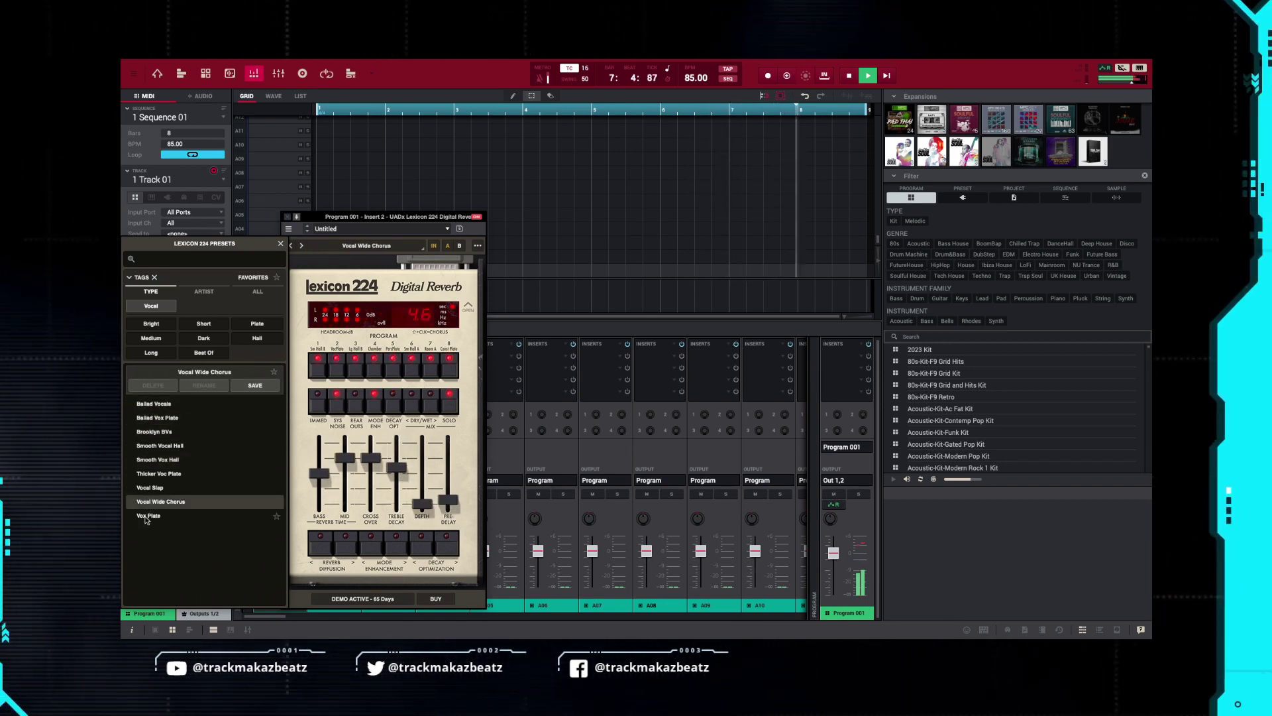
pyautogui.click(146, 517)
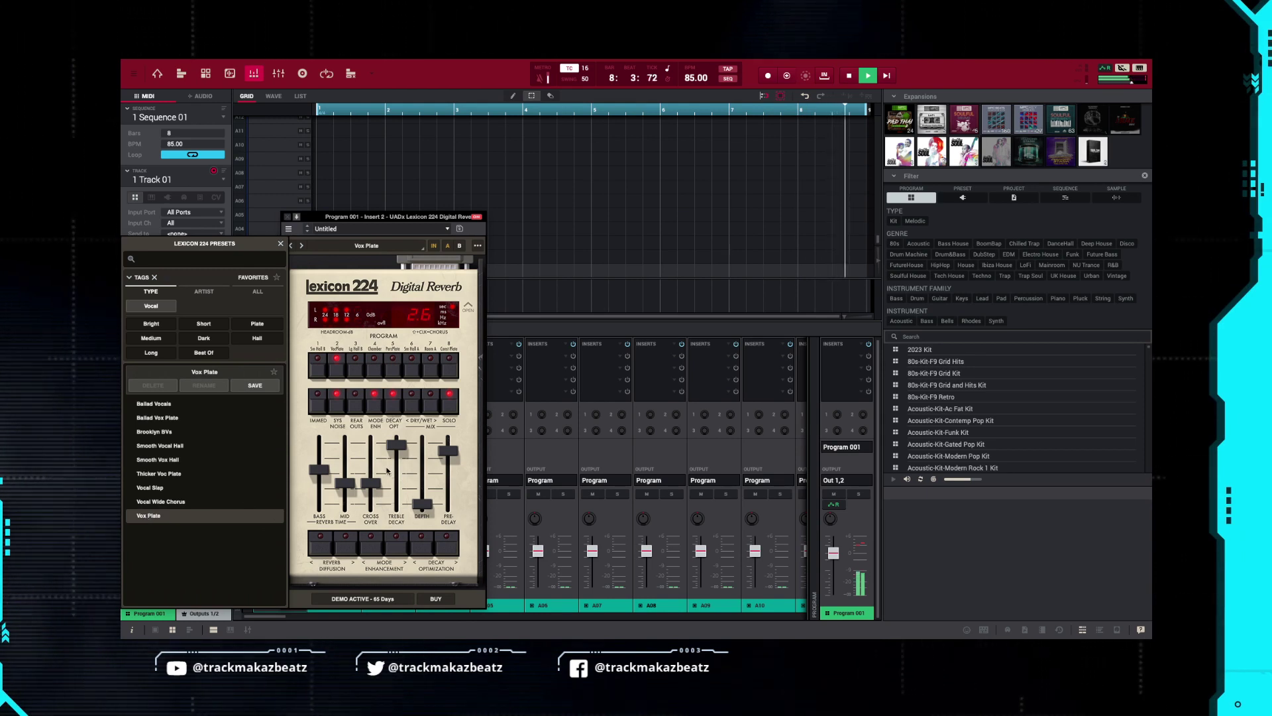
pyautogui.click(162, 502)
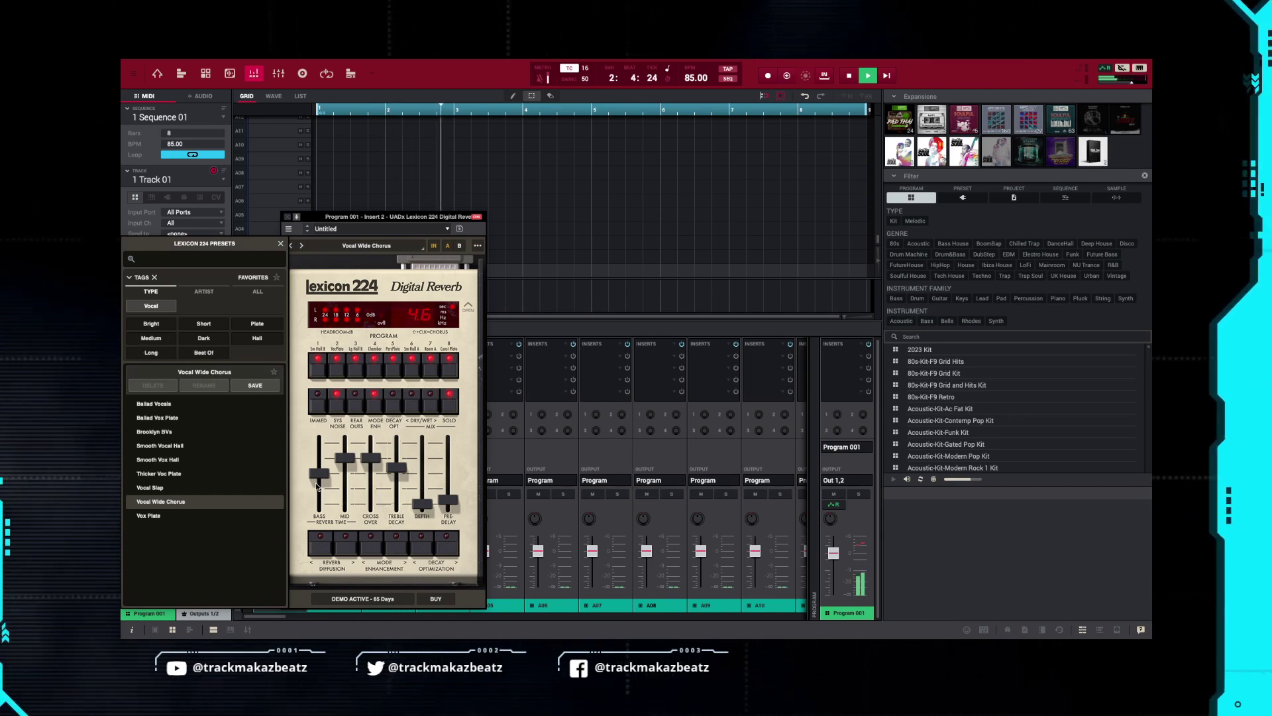
# Lower the reverb's bass time to 1.5, turn off Solo and set the dry/wet mix to 47.0
pyautogui.moveTo(322, 472)
pyautogui.mouseDown()
pyautogui.moveTo(321, 453)
pyautogui.moveTo(322, 490)
pyautogui.mouseUp()
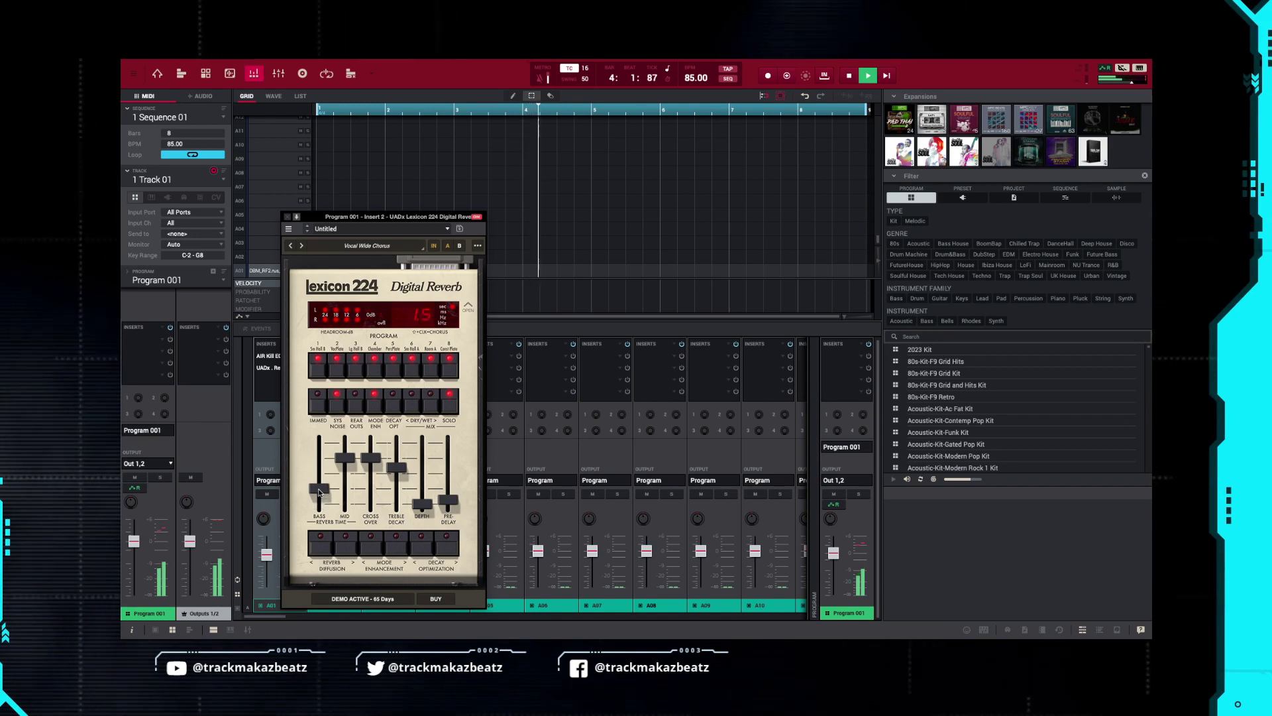
pyautogui.click(449, 409)
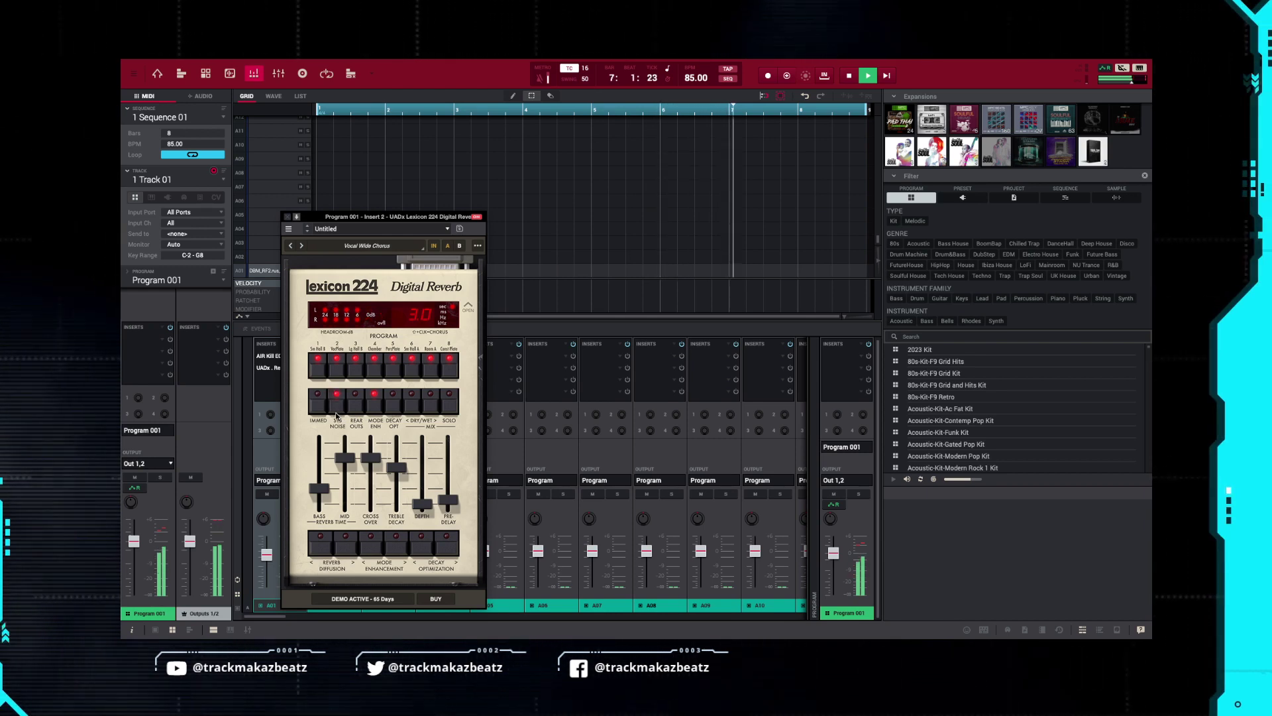
pyautogui.click(430, 408)
pyautogui.click(430, 411)
pyautogui.click(430, 411)
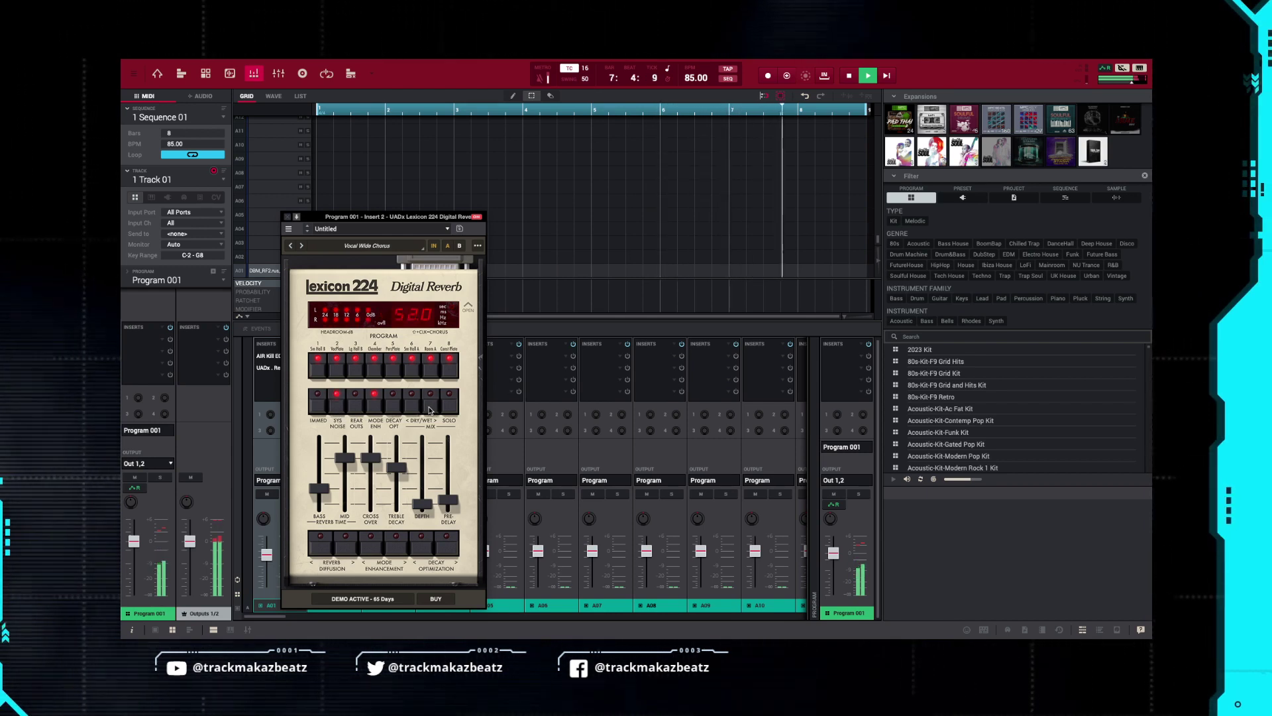
pyautogui.click(430, 411)
pyautogui.click(430, 411)
pyautogui.click(413, 406)
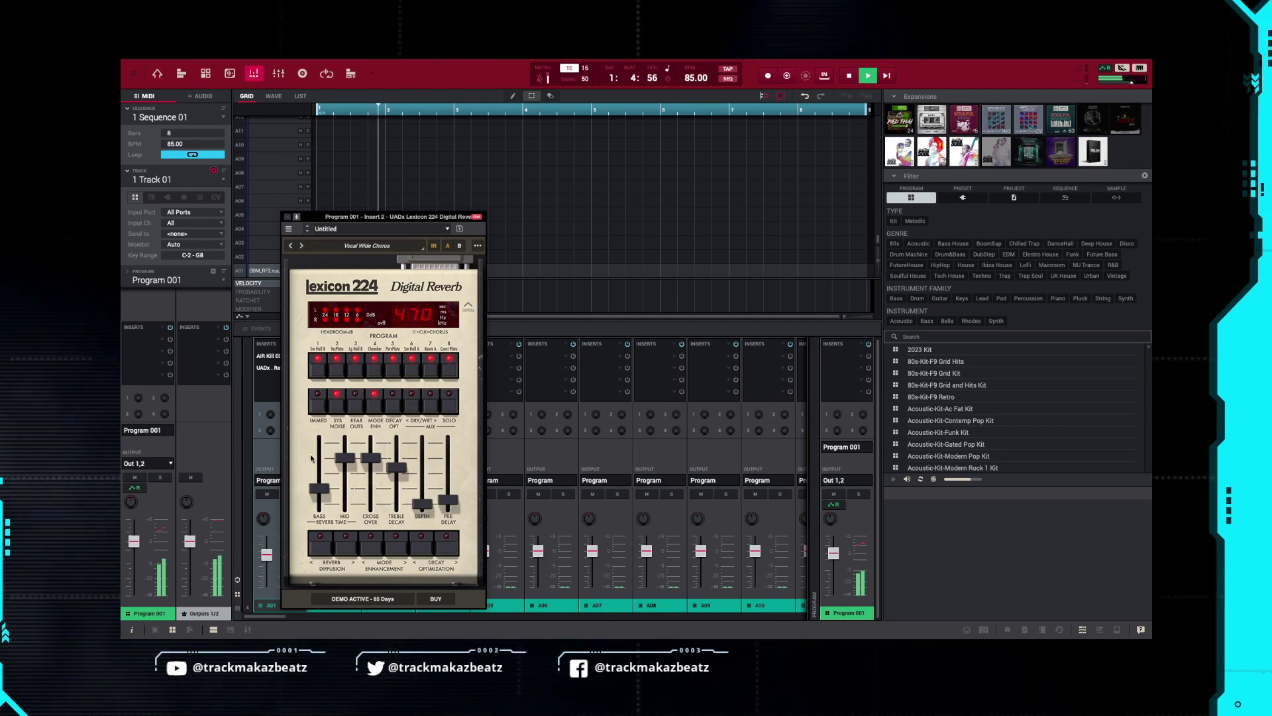
# Raise the reverb's bass time to 3.8, pre-delay and depth to 52, and close the plugin window
pyautogui.moveTo(320, 489); pyautogui.dragTo(325, 468)
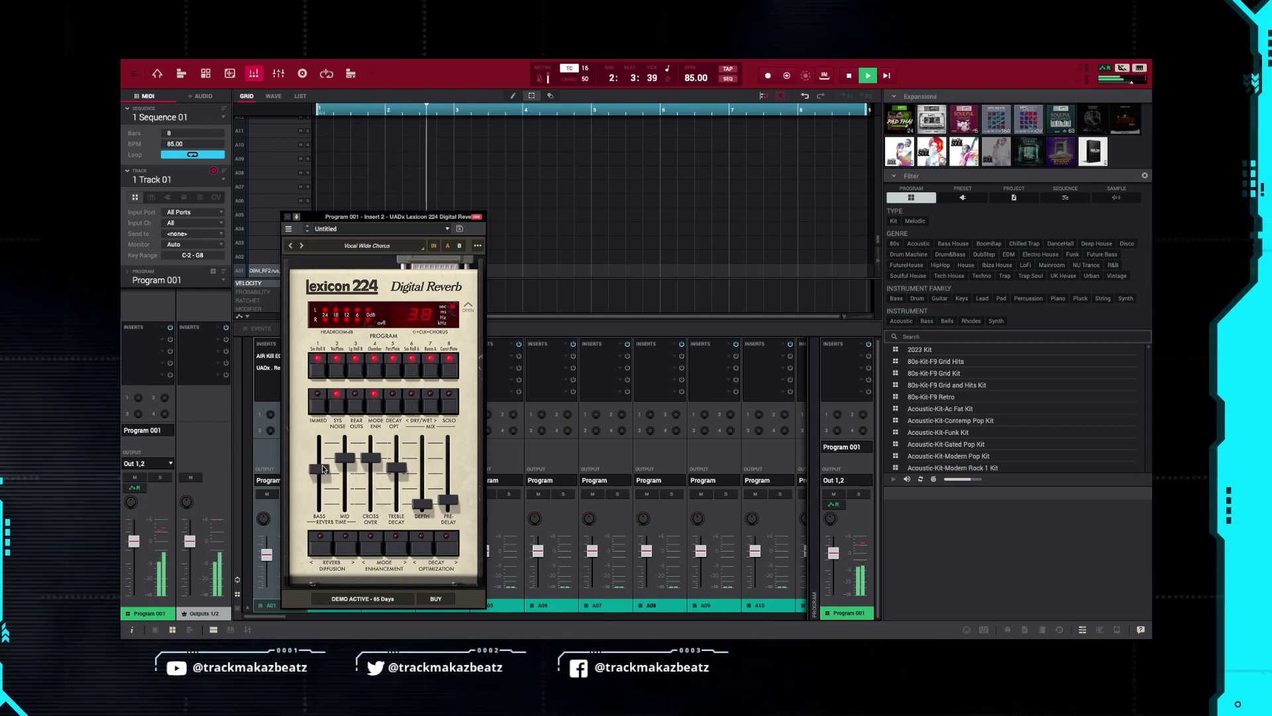
pyautogui.moveTo(453, 502); pyautogui.dragTo(422, 482)
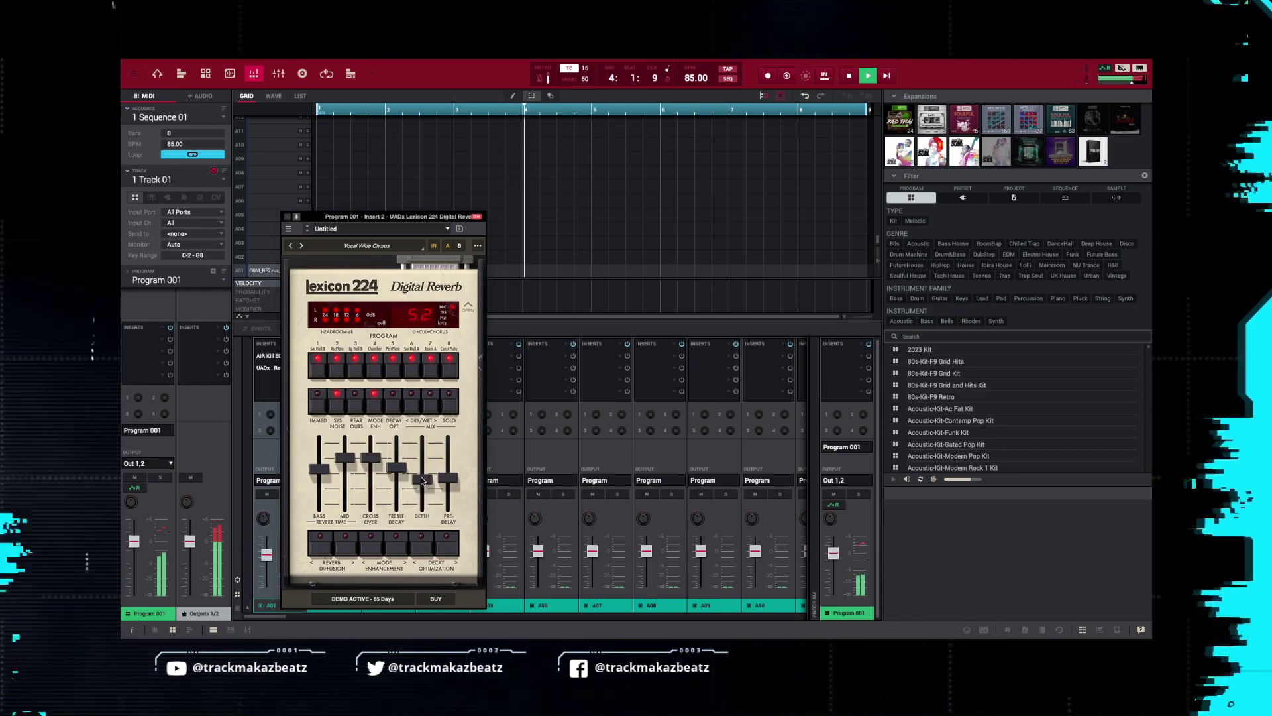
pyautogui.click(288, 217)
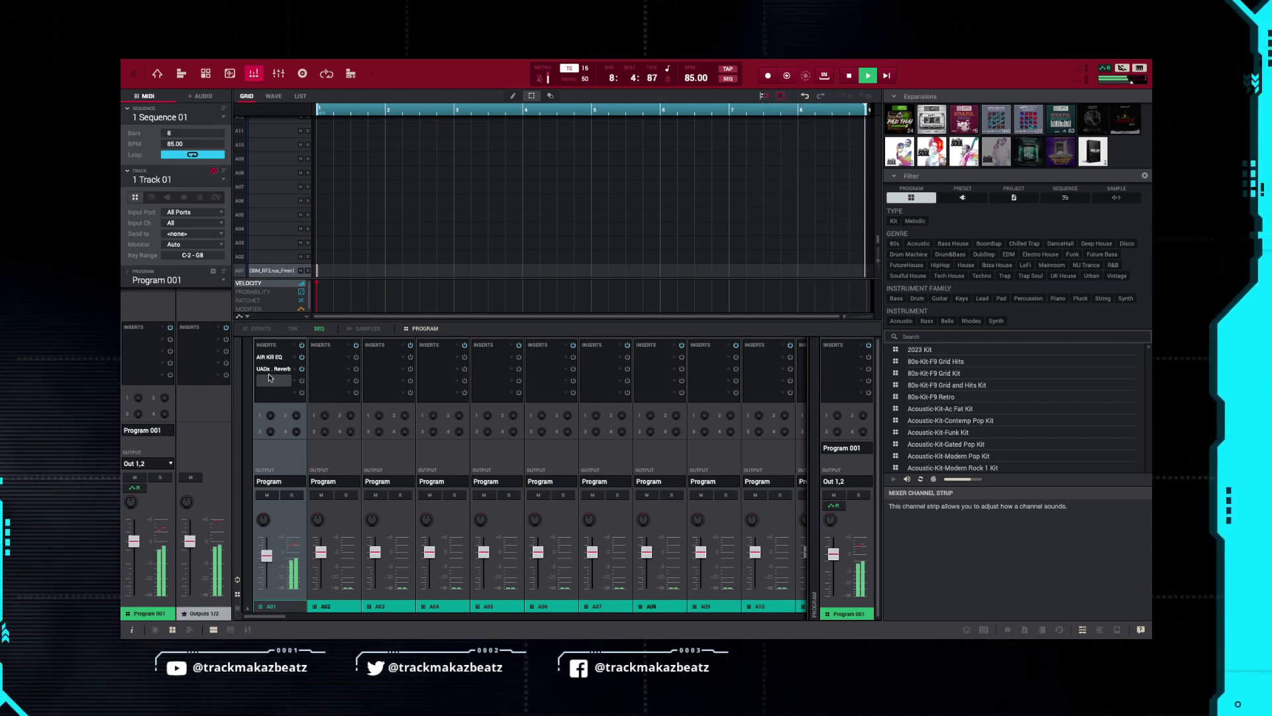
# Return to track 3 and delete the soft Kick Me cymbal hit near the middle of bar 8
pyautogui.press('Escape')
pyautogui.press('Down')
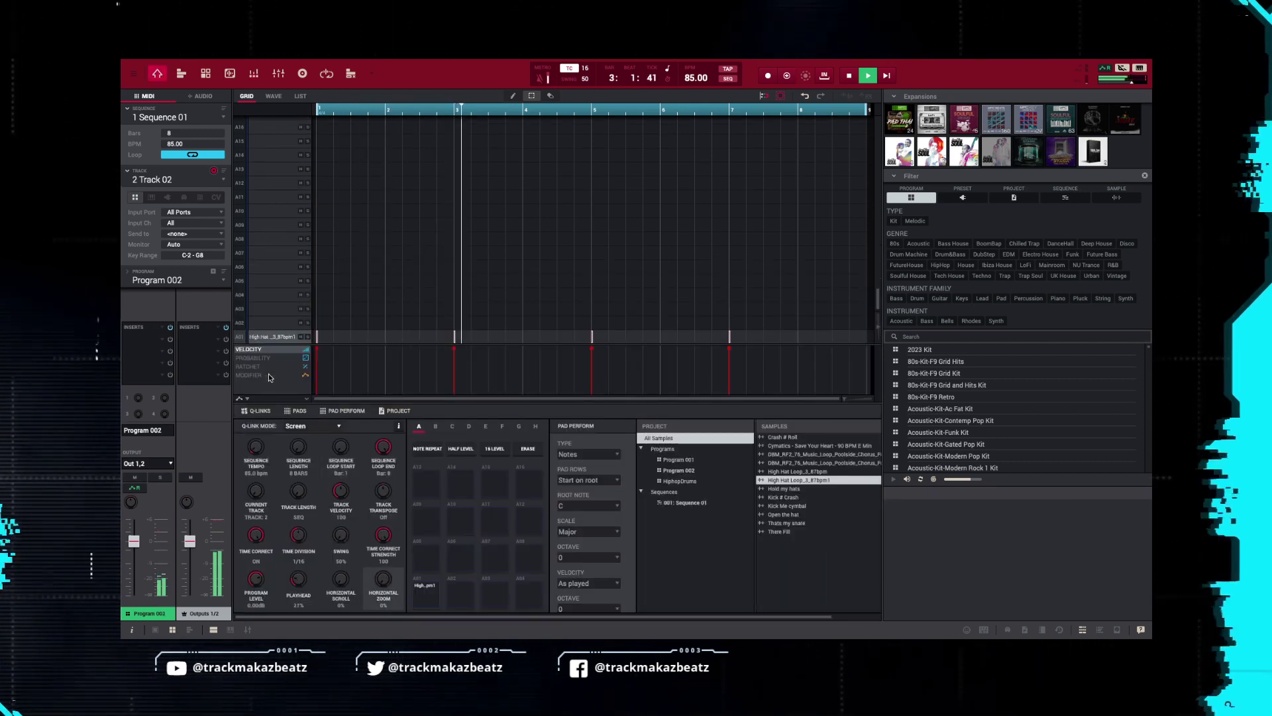
pyautogui.hotkey('ctrl', 'Right')
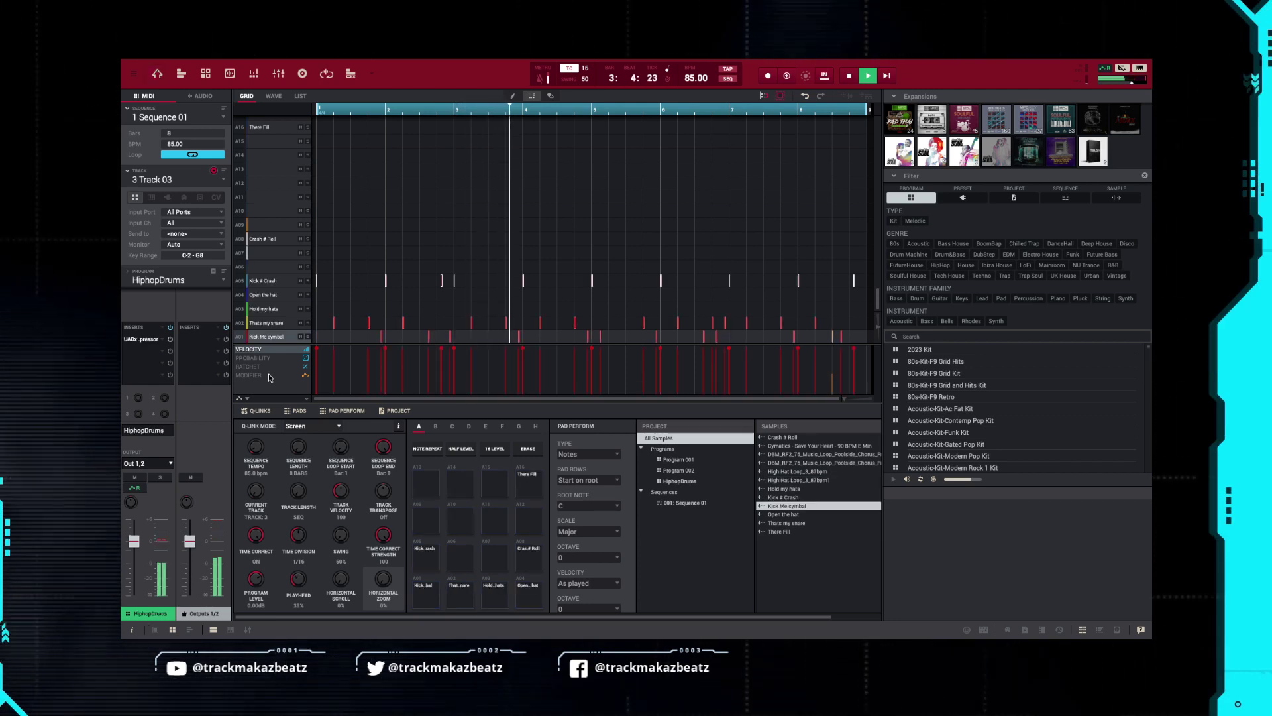
pyautogui.hotkey('ctrl', 'Right')
pyautogui.hotkey('ctrl', 'Right')
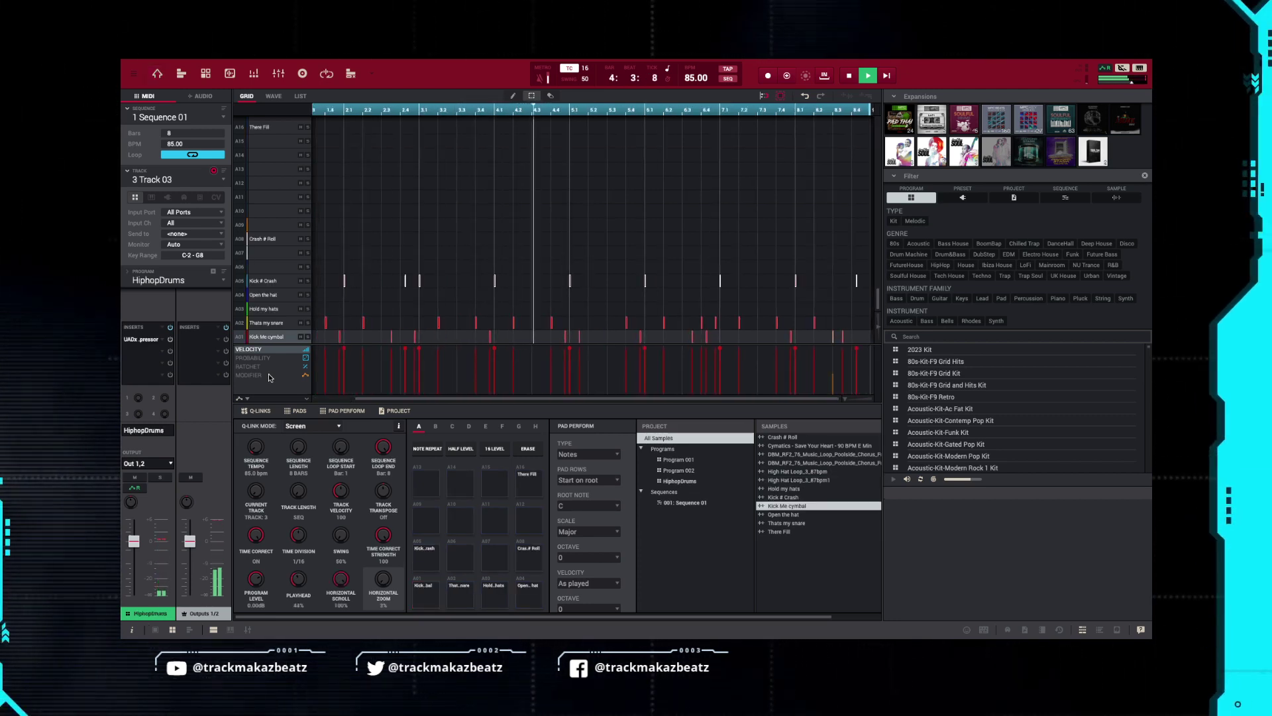
pyautogui.hotkey('ctrl', 'Right')
pyautogui.hotkey('ctrl', 'Right')
pyautogui.hotkey('ctrl', 'Right')
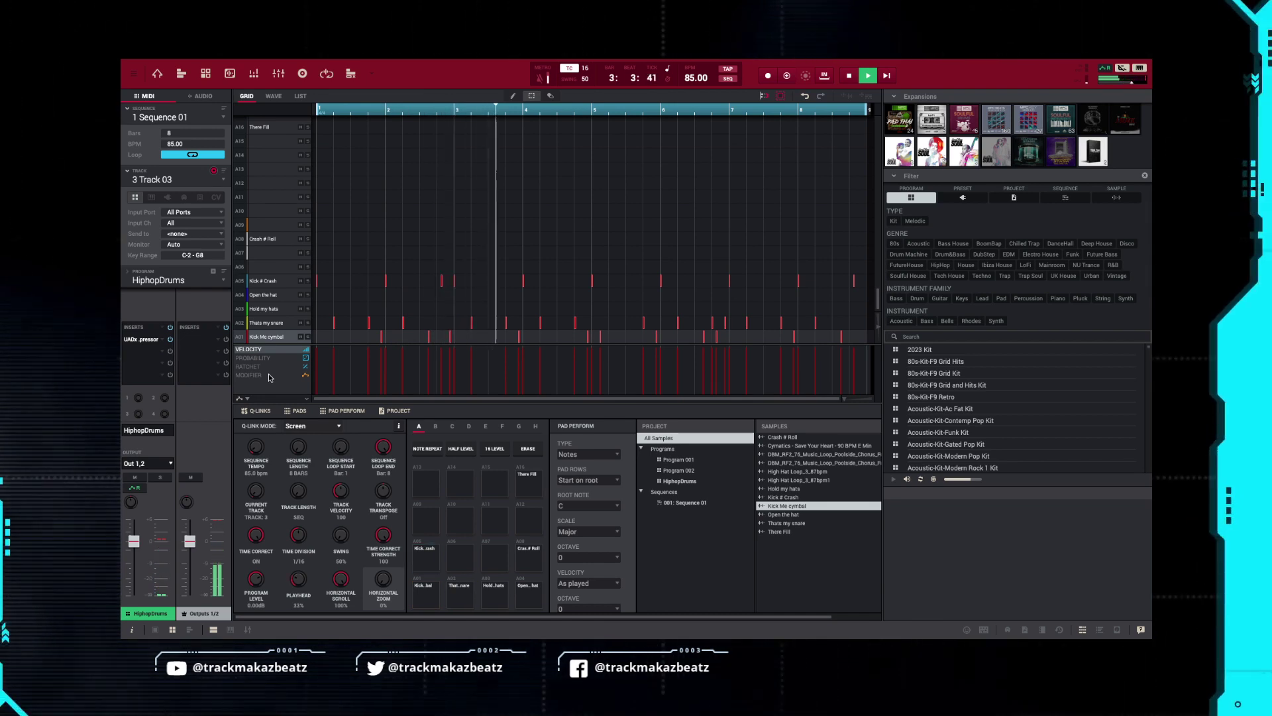
# Examine the pad and sample layer settings of HiphopDrums on track 3 and Program 001 on track 1
pyautogui.hotkey('ctrl', 'e')
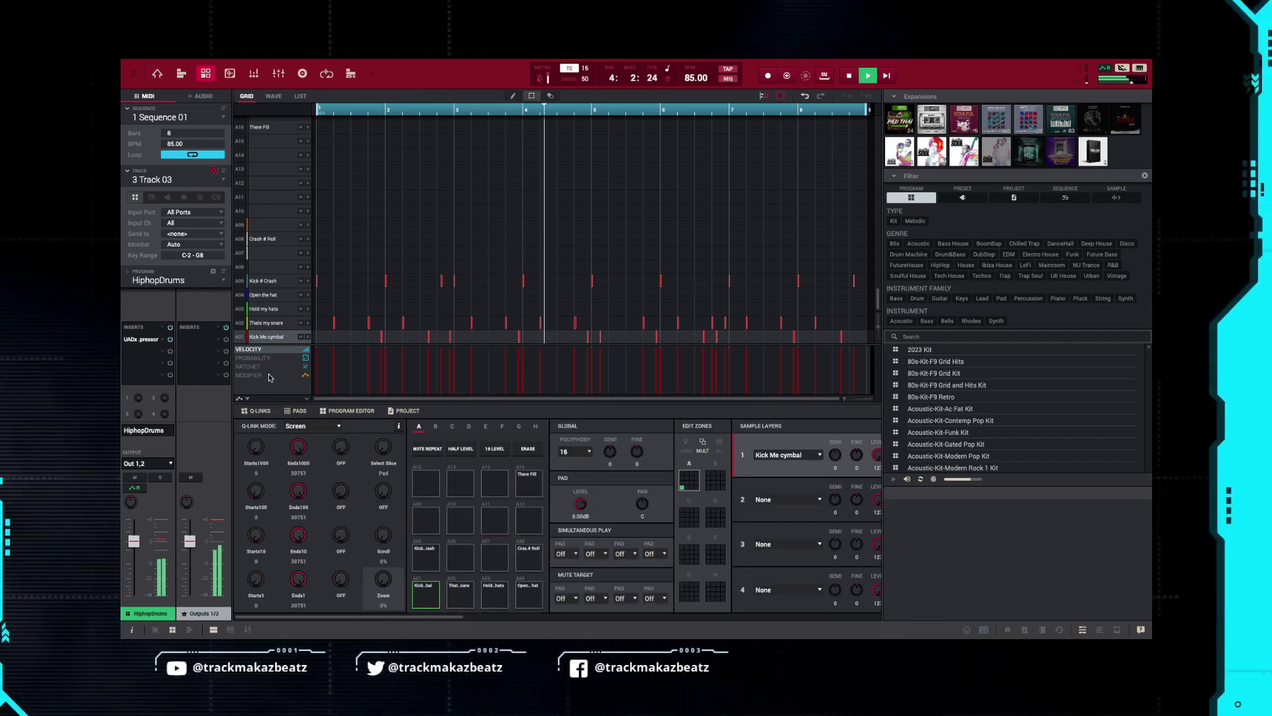
pyautogui.hotkey('ctrl', 'm')
pyautogui.press('Up')
pyautogui.press('Up')
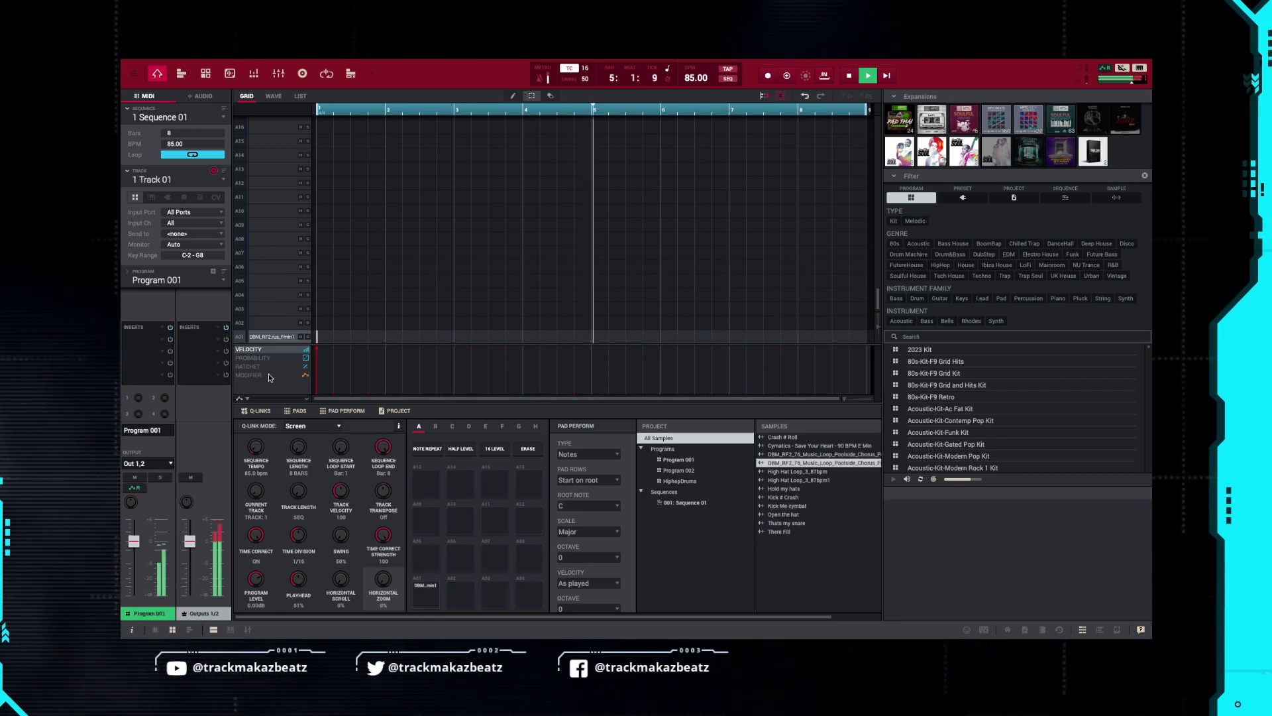
pyautogui.hotkey('ctrl', 'e')
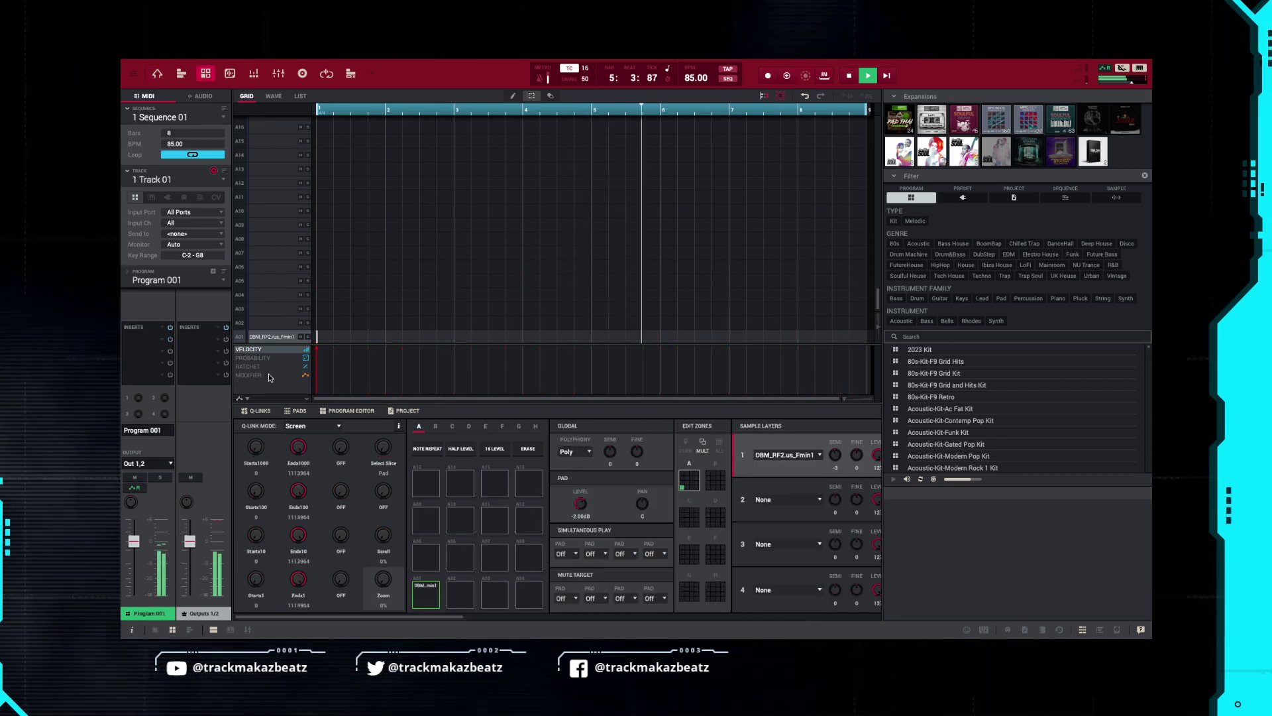
pyautogui.hotkey('ctrl', 'm')
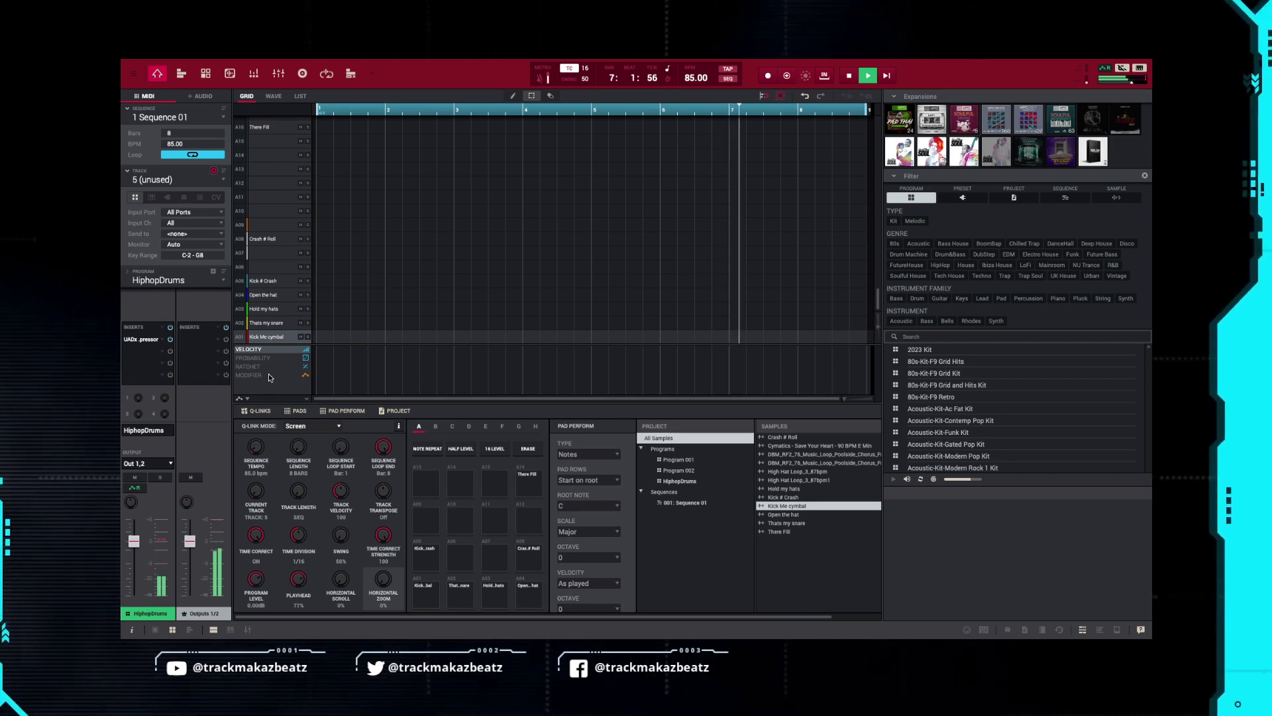
# Load the Guitar Phrase 120 BPM D Minor sample onto pad A01 of a new program on track 5 and check its settings
pyautogui.hotkey('ctrl', 'shift', 'n')
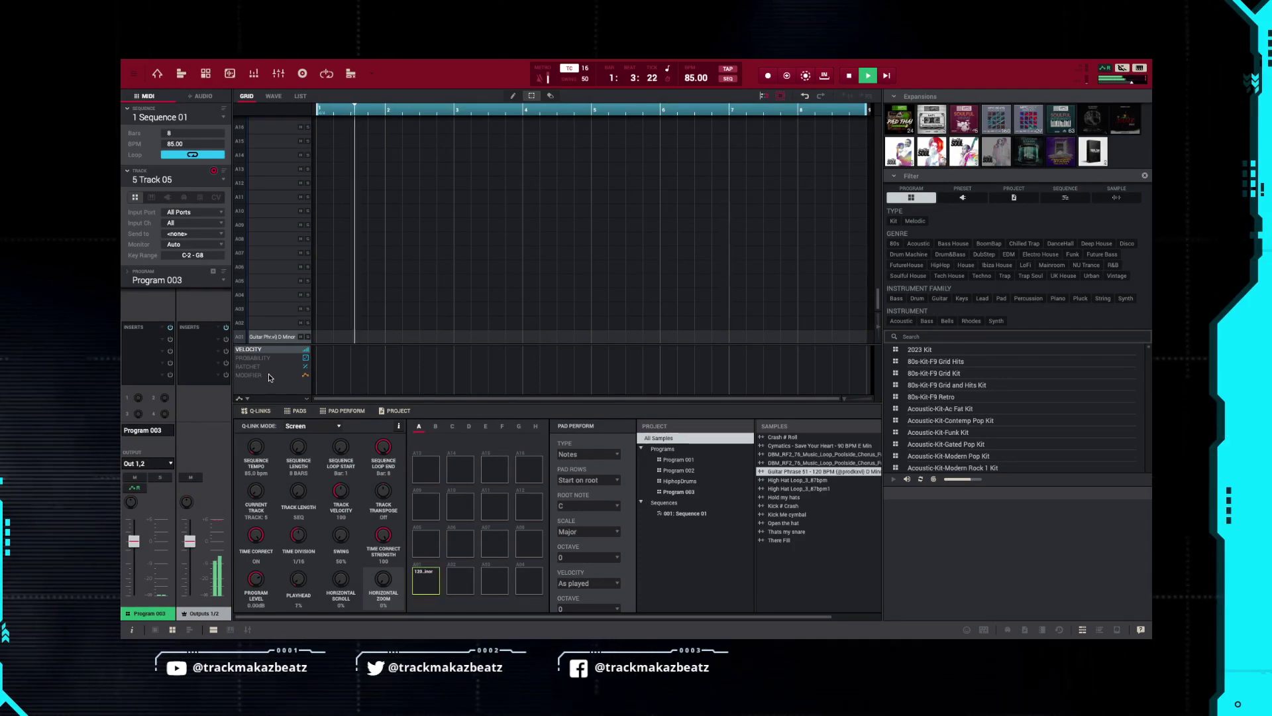
pyautogui.hotkey('ctrl', '4')
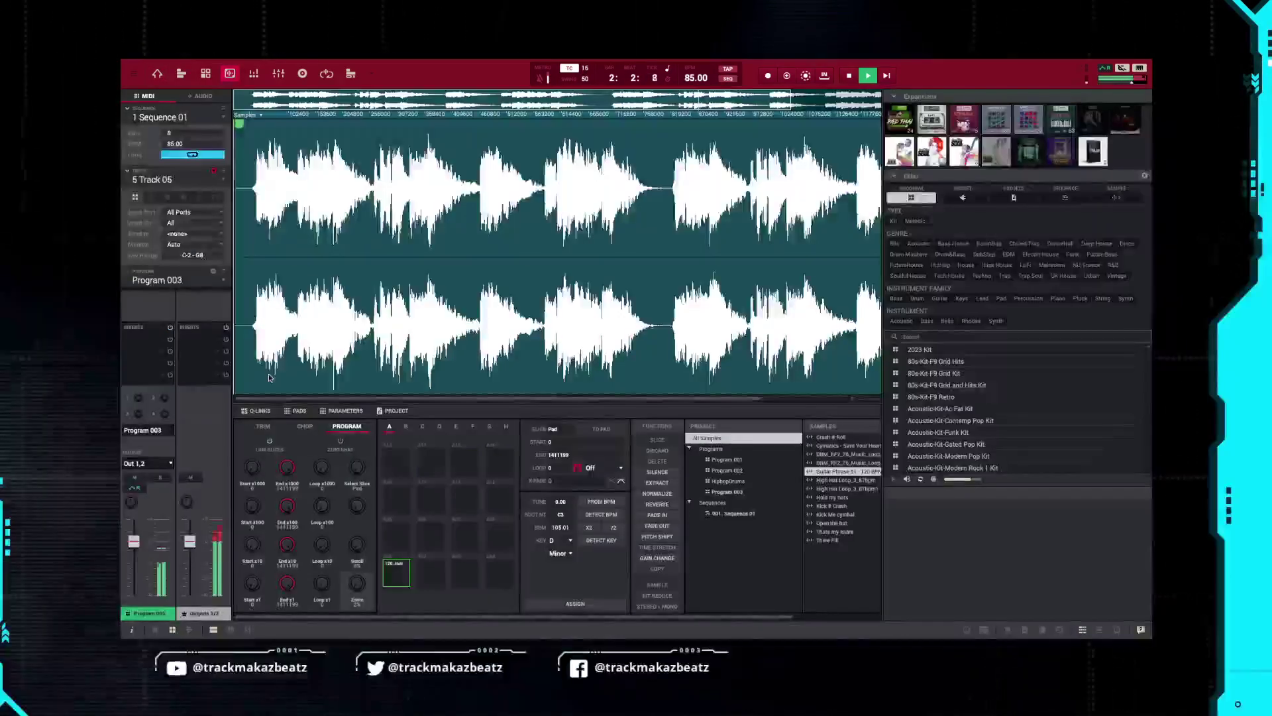
pyautogui.hotkey('ctrl', 'g')
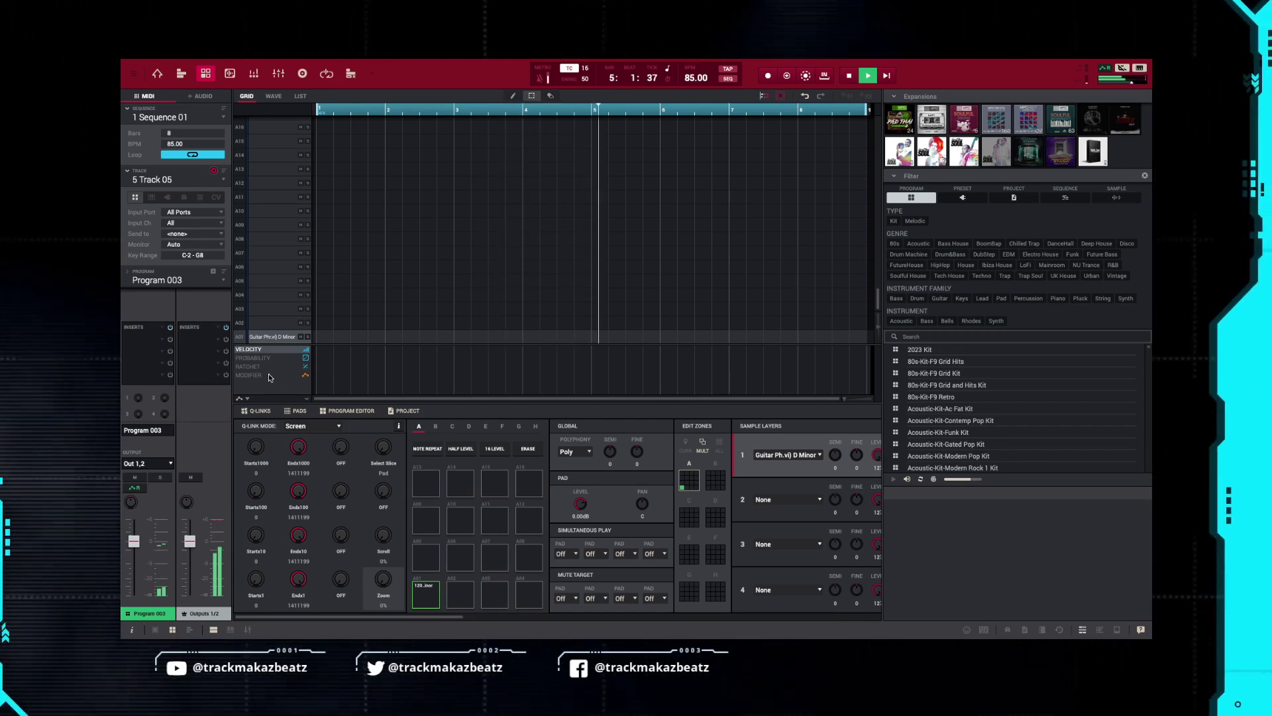
pyautogui.press('r')
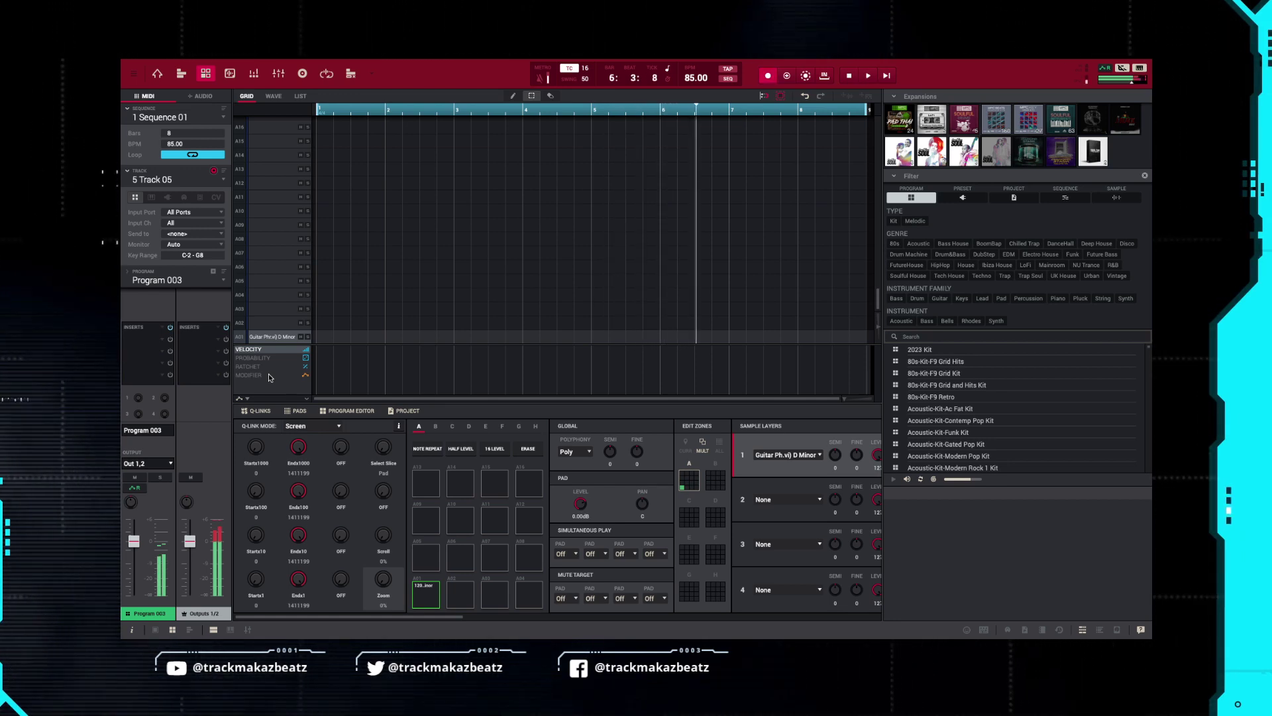
pyautogui.press('r')
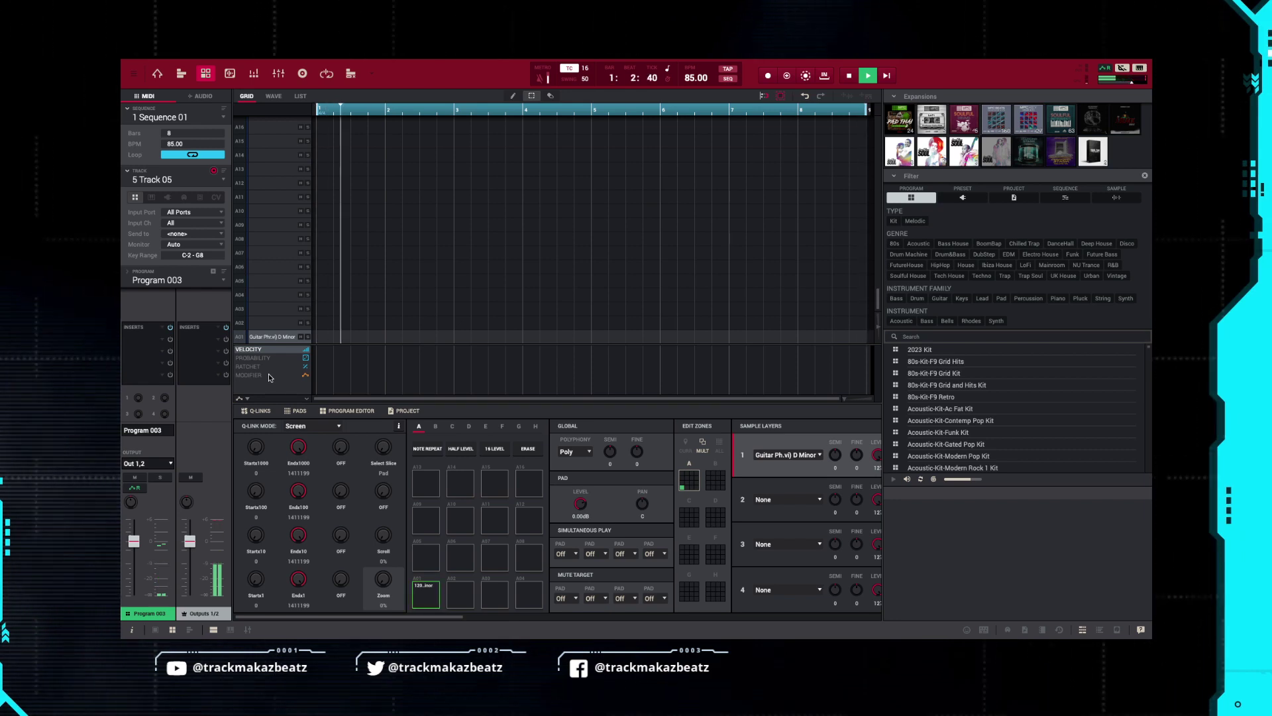
pyautogui.press('Escape')
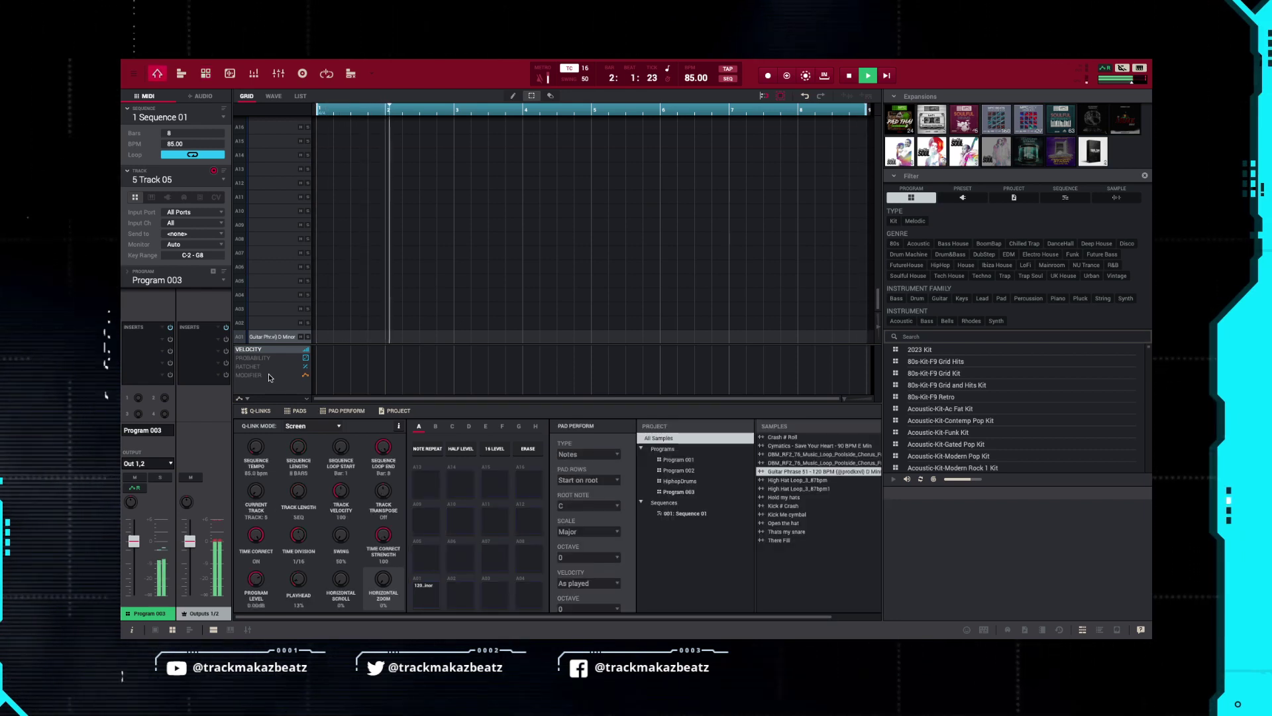
# Lower the guitar pad A01's level to -3.00 dB and record one hit at the start of bar 1
pyautogui.hotkey('ctrl', '5')
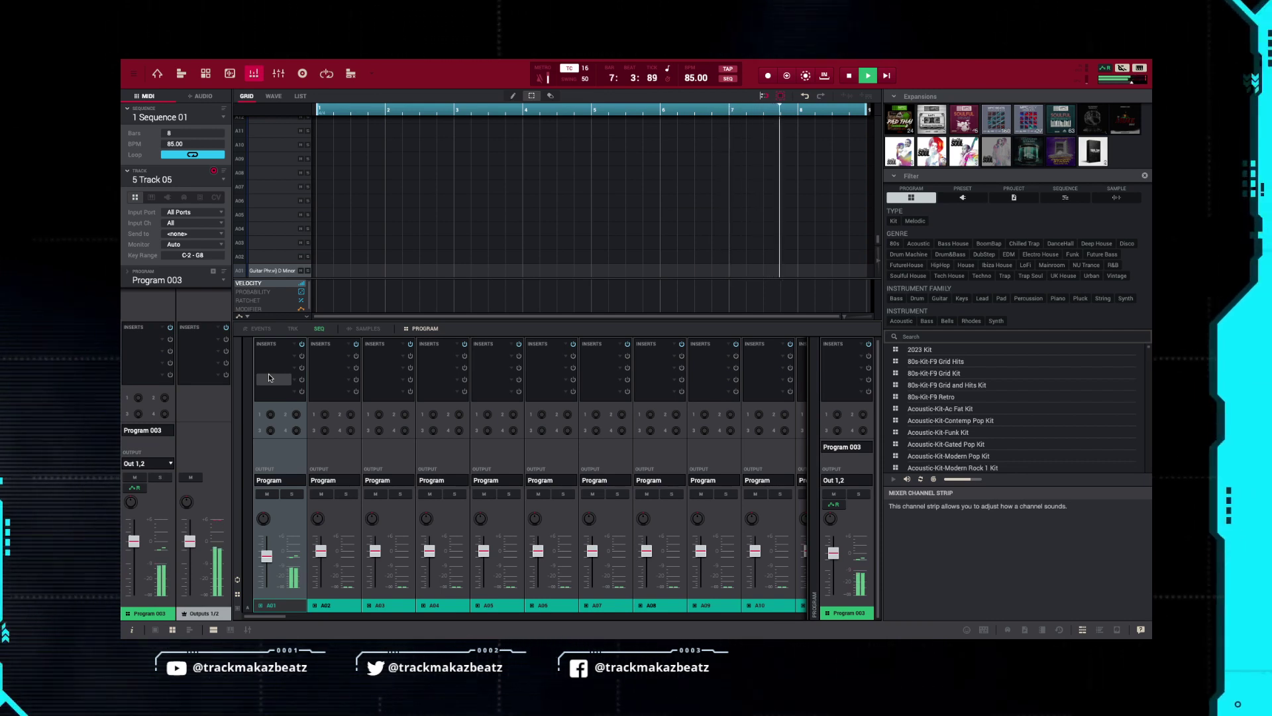
pyautogui.press('o')
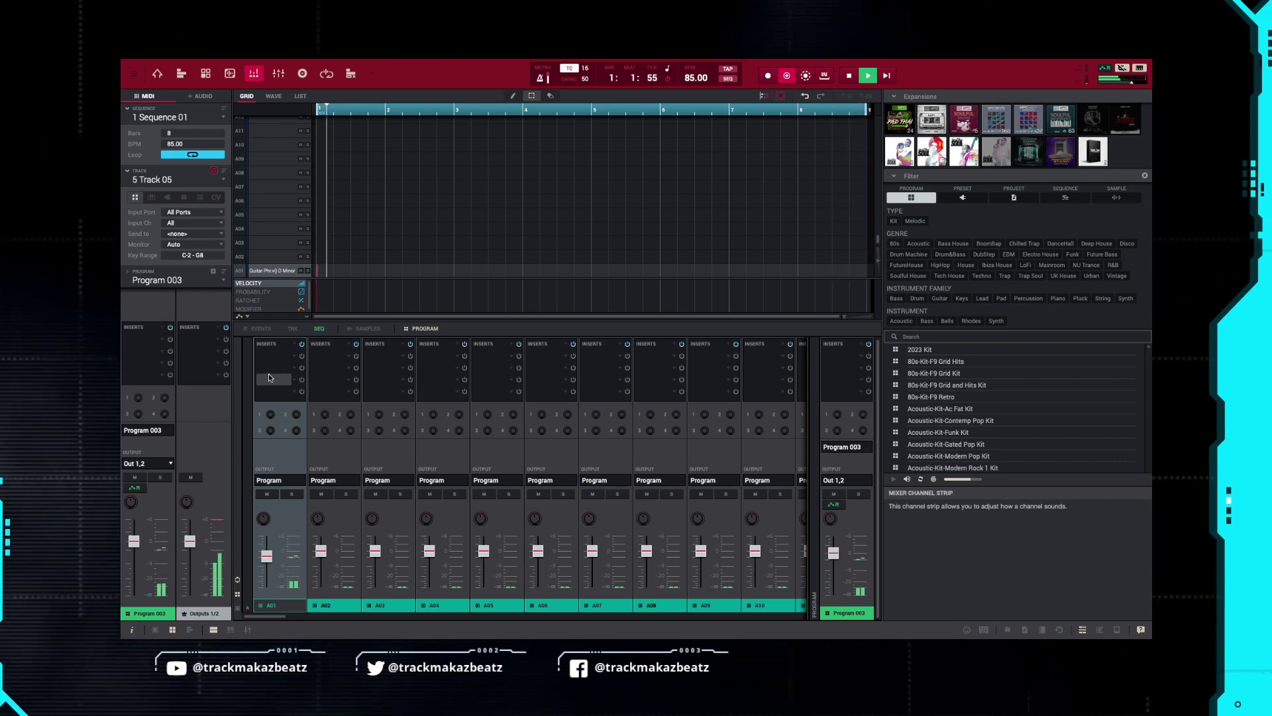
pyautogui.press('o')
pyautogui.press('Escape')
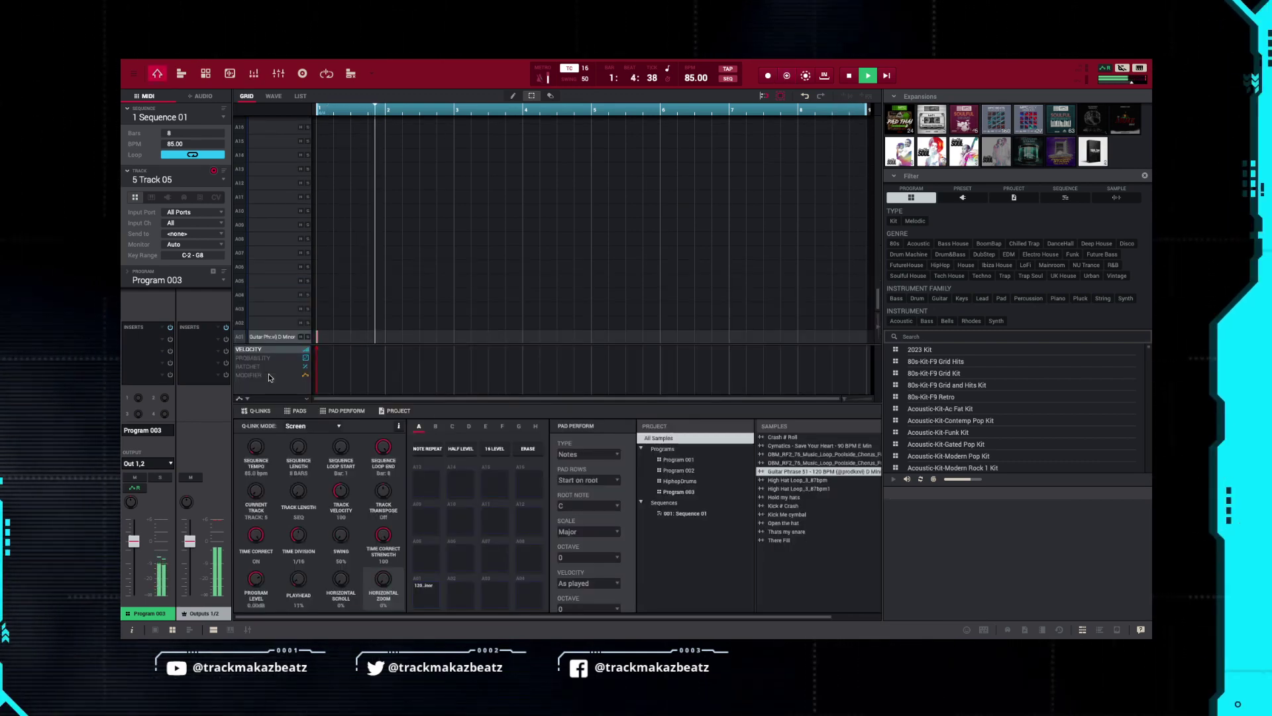
# Raise the guitar pad A01's level slightly in Program 003 and go to unused track 6
pyautogui.press('F3')
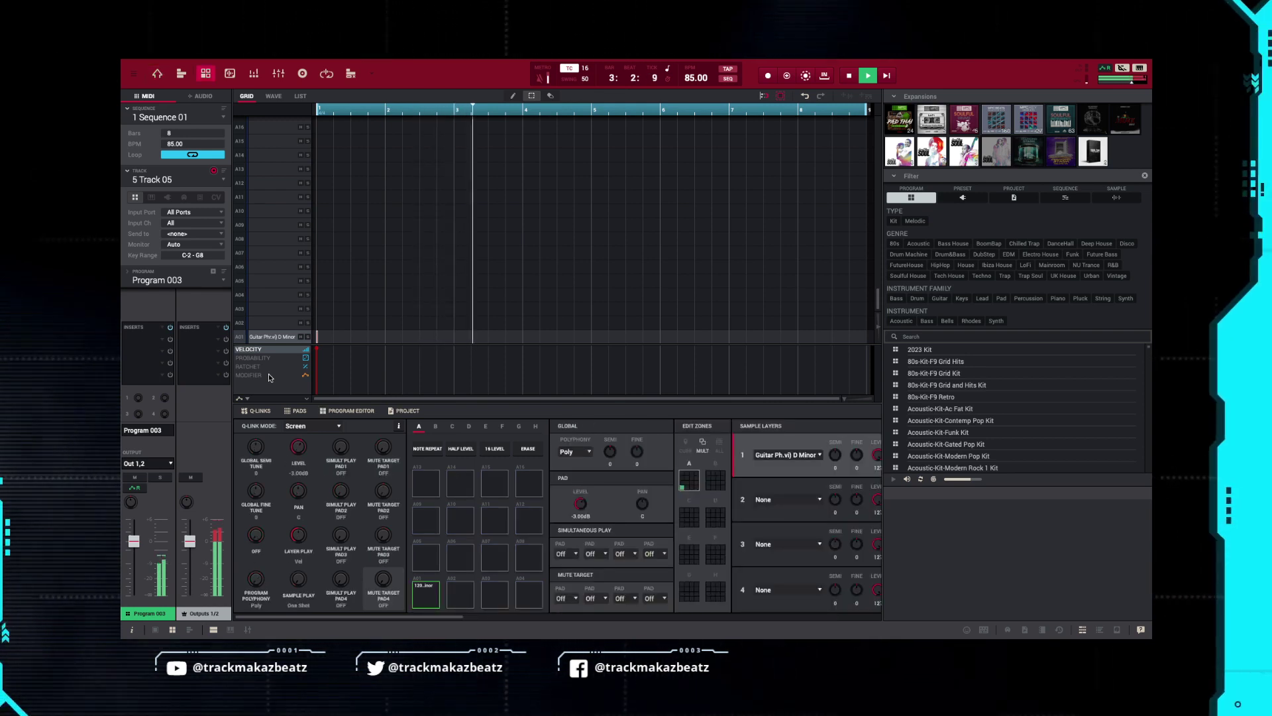
pyautogui.press('F1')
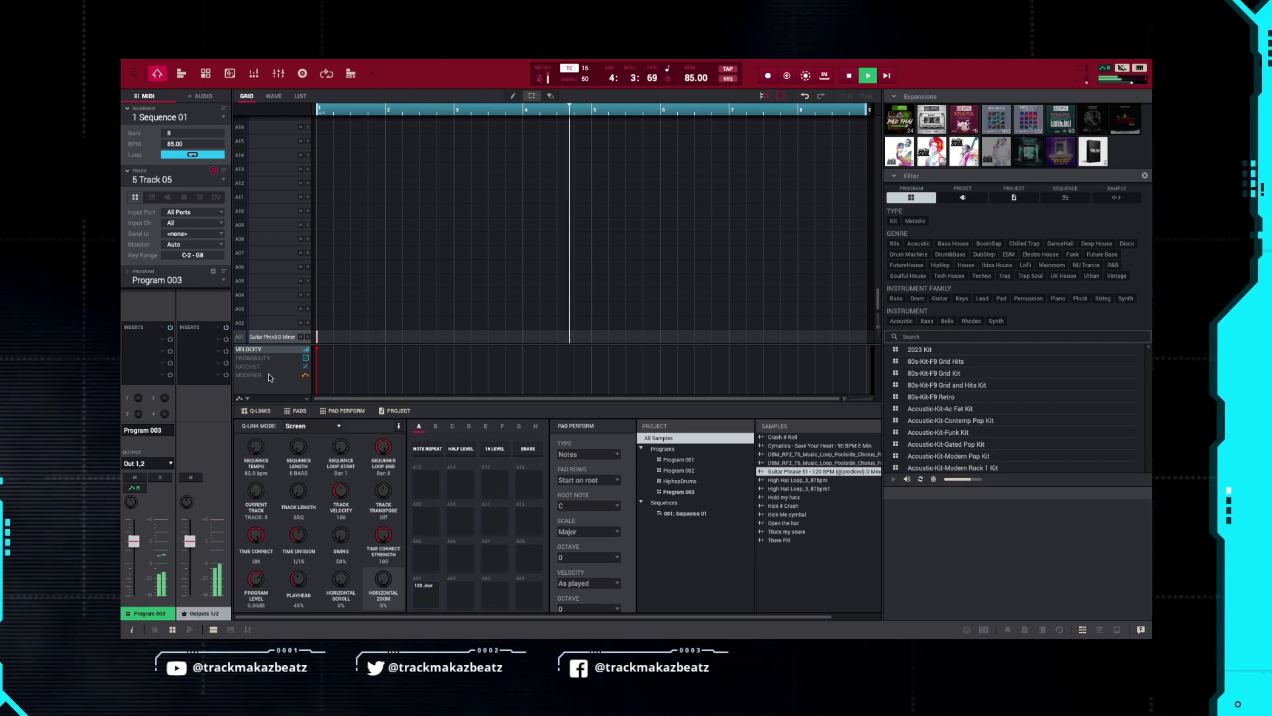
pyautogui.press('F5')
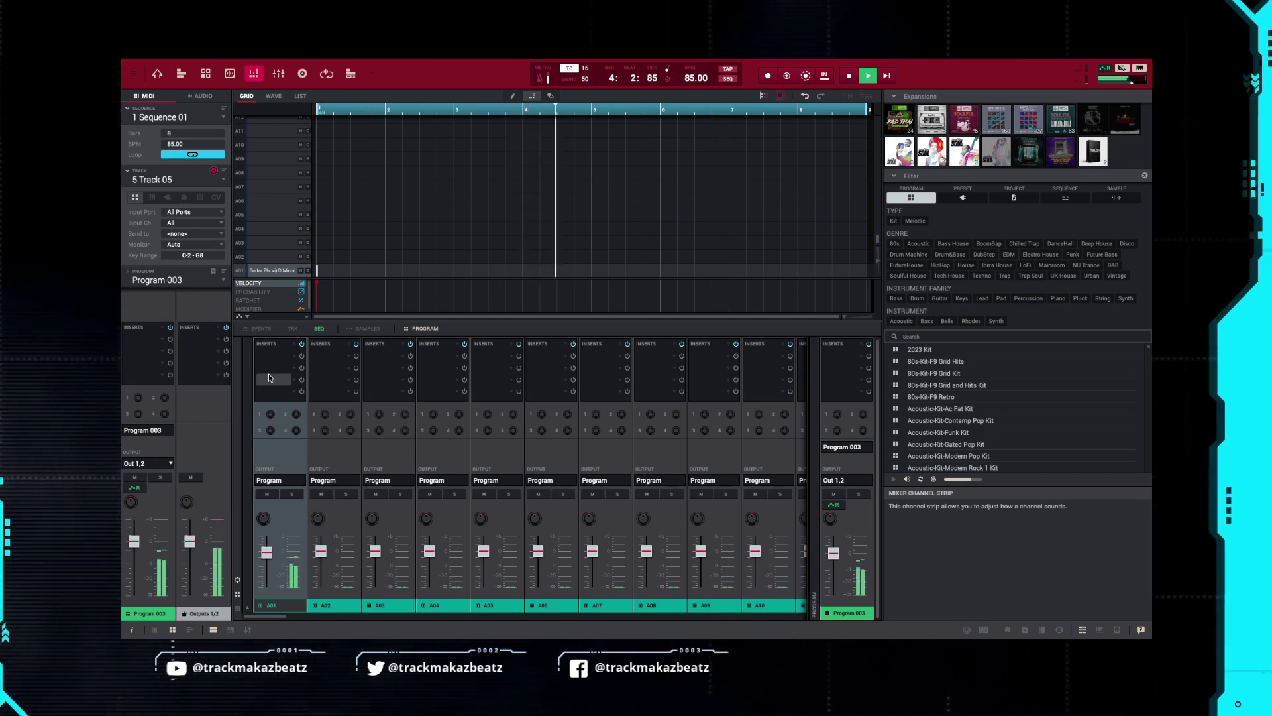
pyautogui.press('Escape')
pyautogui.press('Down')
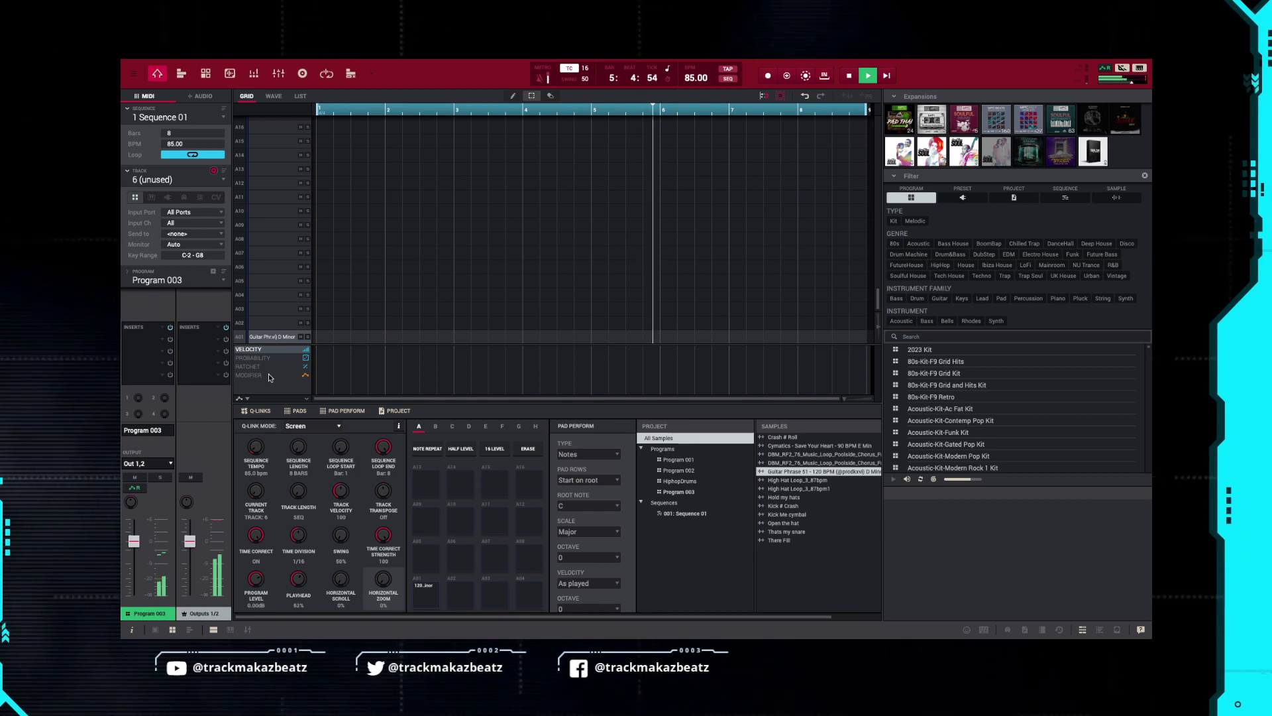
# Load the Fallin - 128 BPM sample onto pad A01 of a new program on track 6 and review its full waveform
pyautogui.hotkey('ctrl', 'shift', 't')
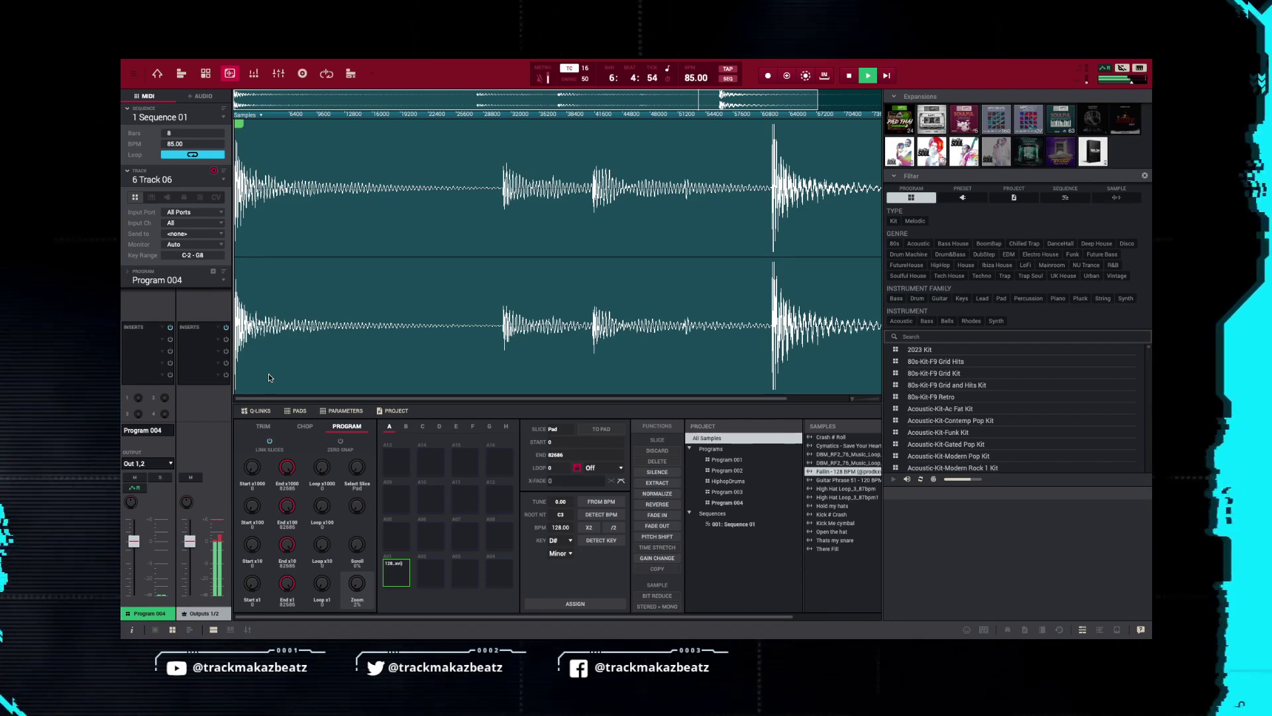
pyautogui.scroll(-1, 268, 378)
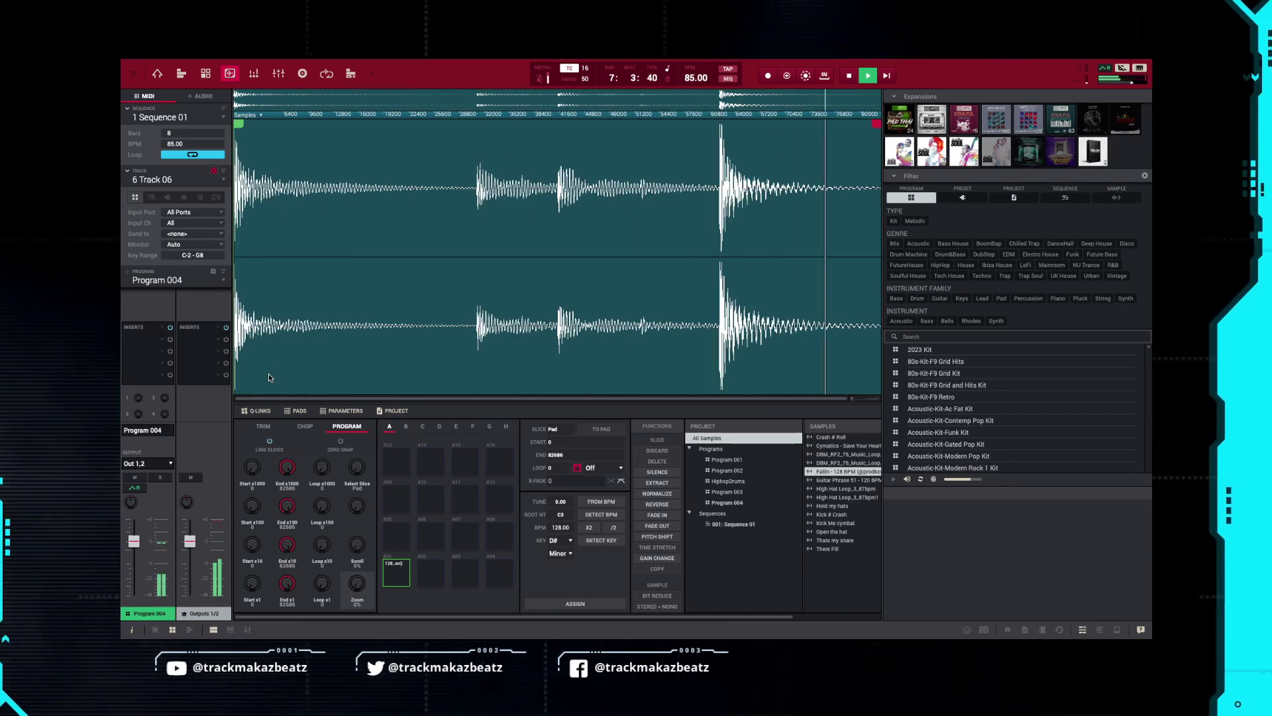
pyautogui.press('F2')
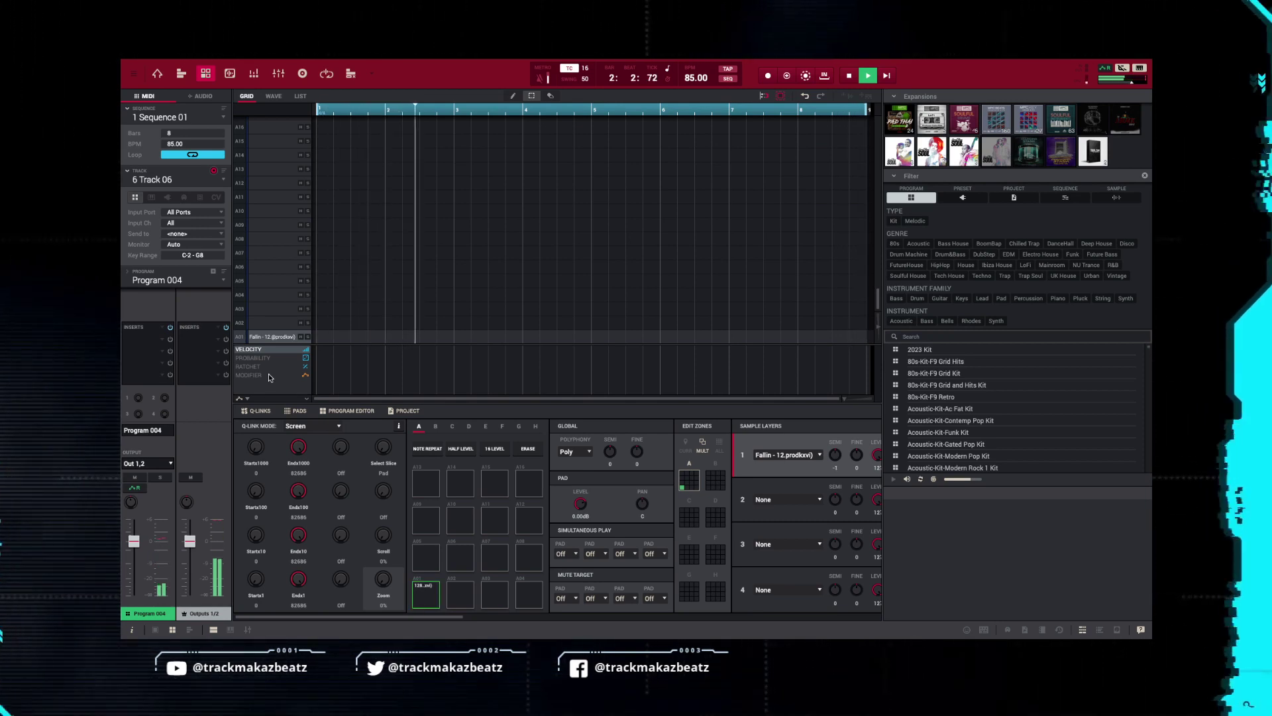
pyautogui.press('Escape')
# Raise the Fallin pad A01's level well above its default
pyautogui.press('F5')
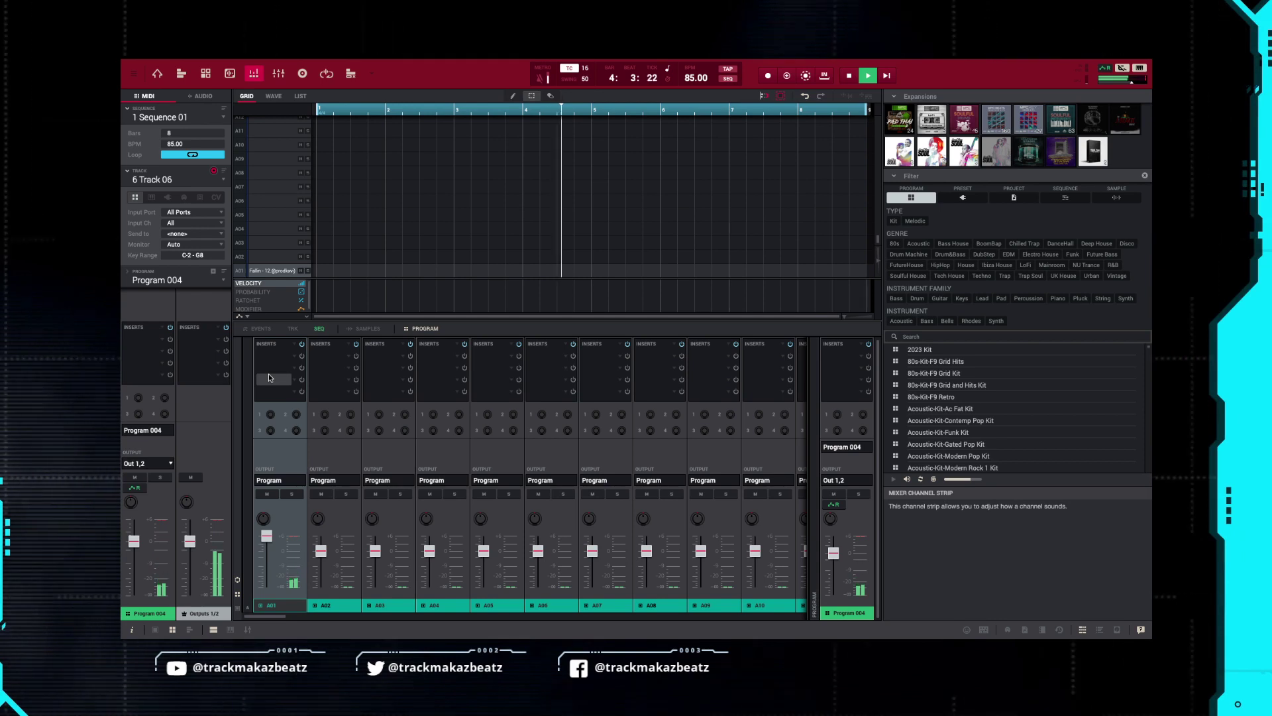
pyautogui.hotkey('ctrl', 'm')
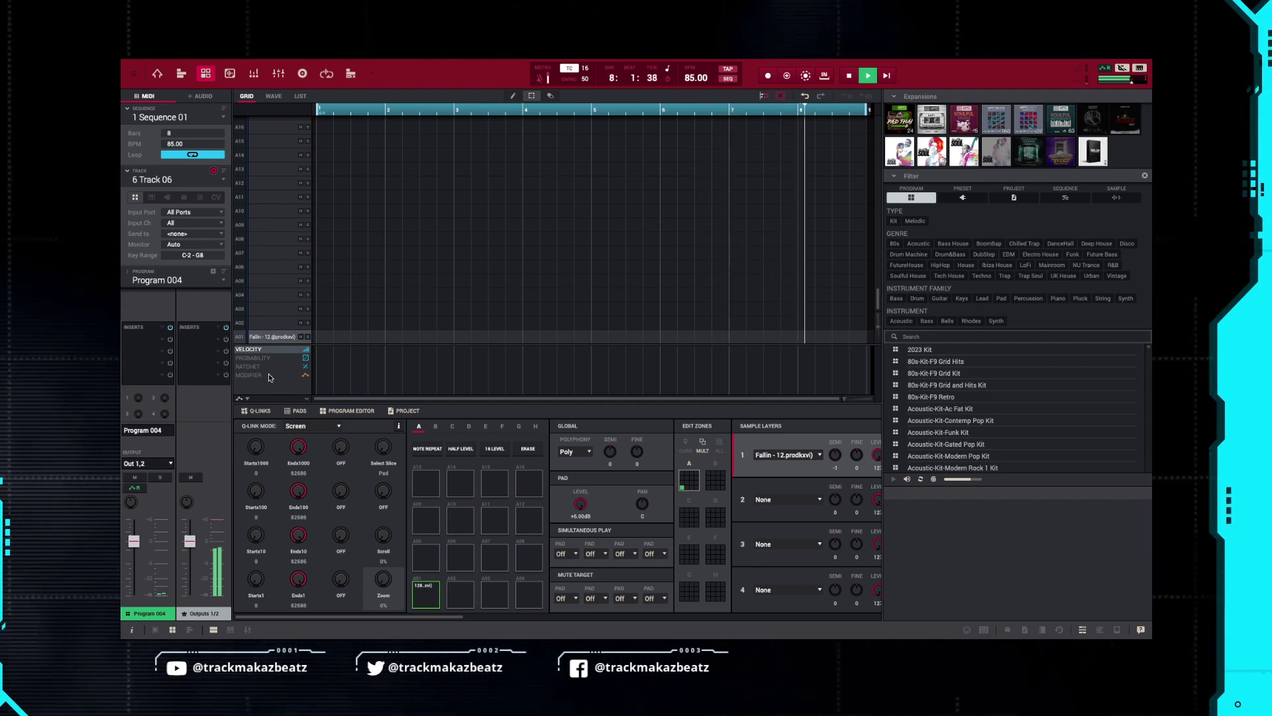
pyautogui.press('Escape')
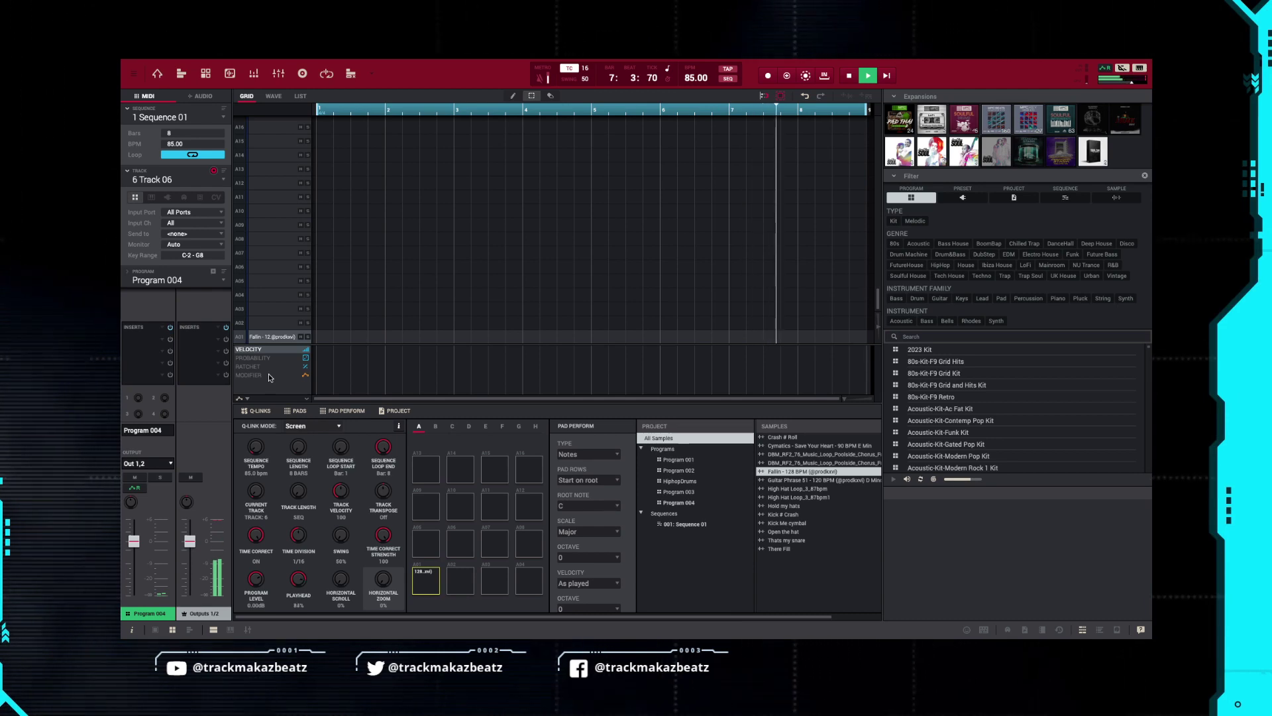
# Replace the Fallin sample on pad A01 with the Cymatics Rattle Shaker Percussion Loop at 146 BPM and lower the pad's level
pyautogui.press('space')
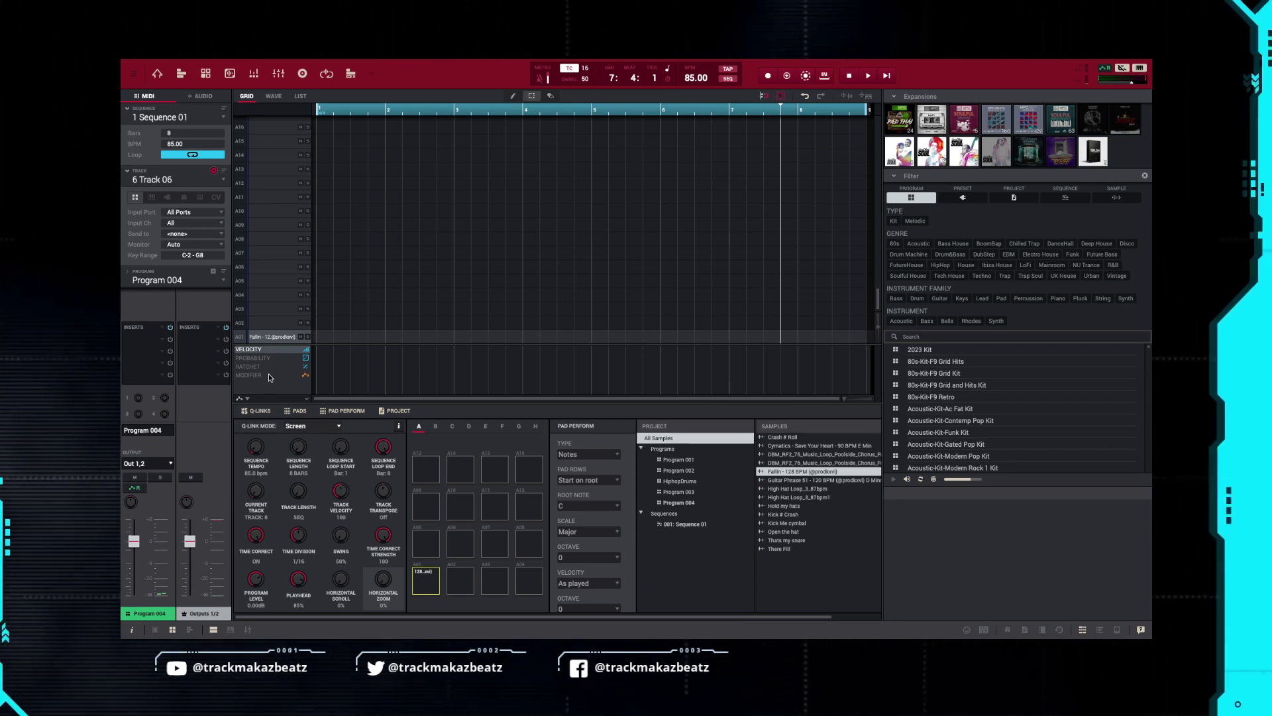
pyautogui.press('space')
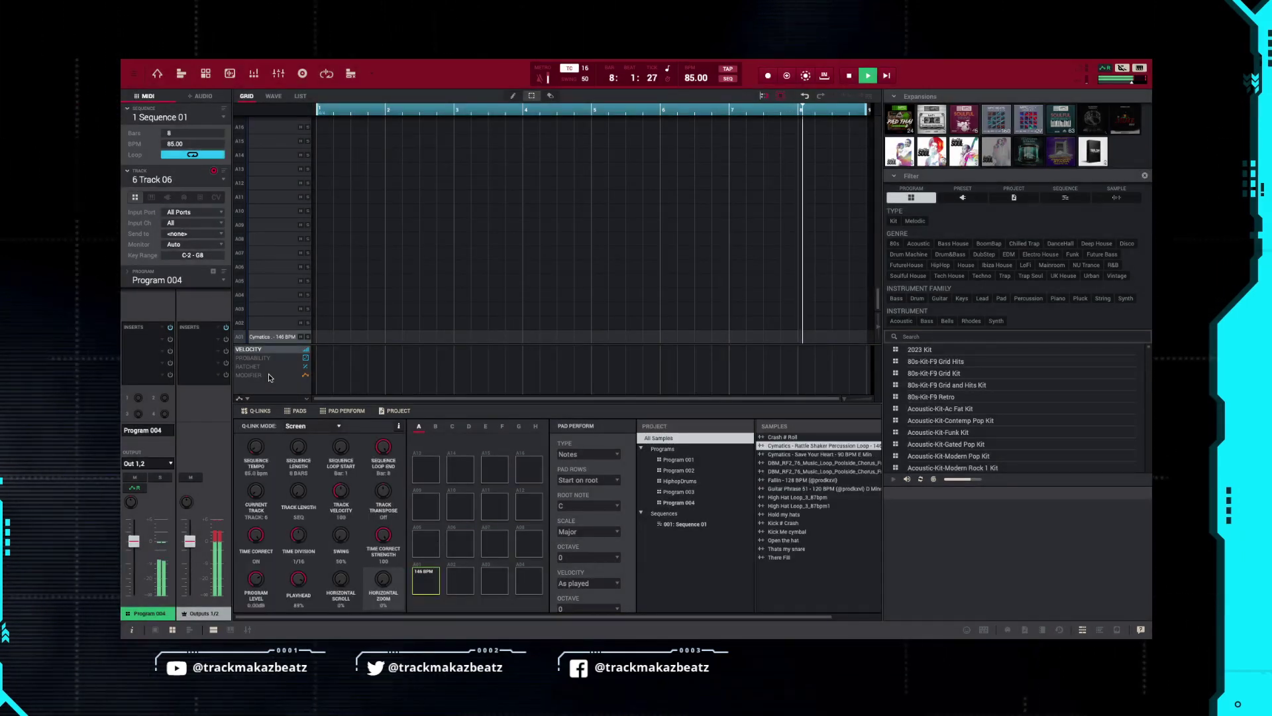
pyautogui.press('F3')
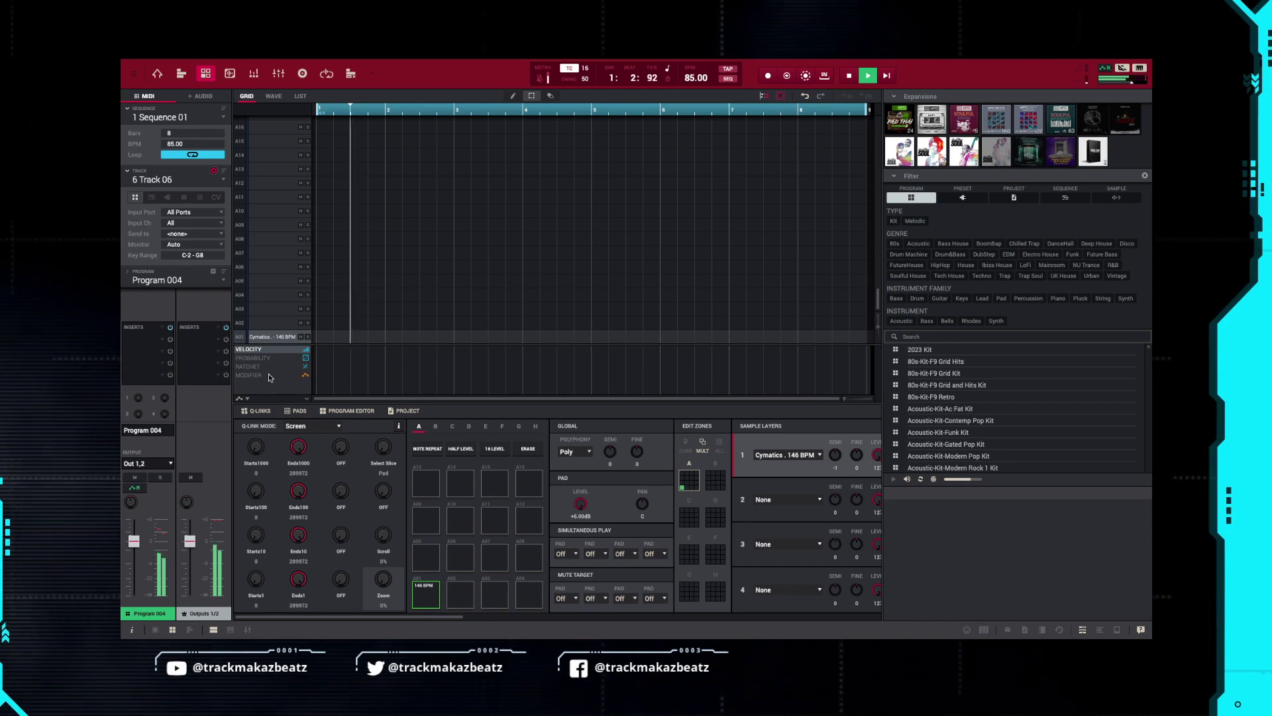
pyautogui.hotkey('ctrl', 'm')
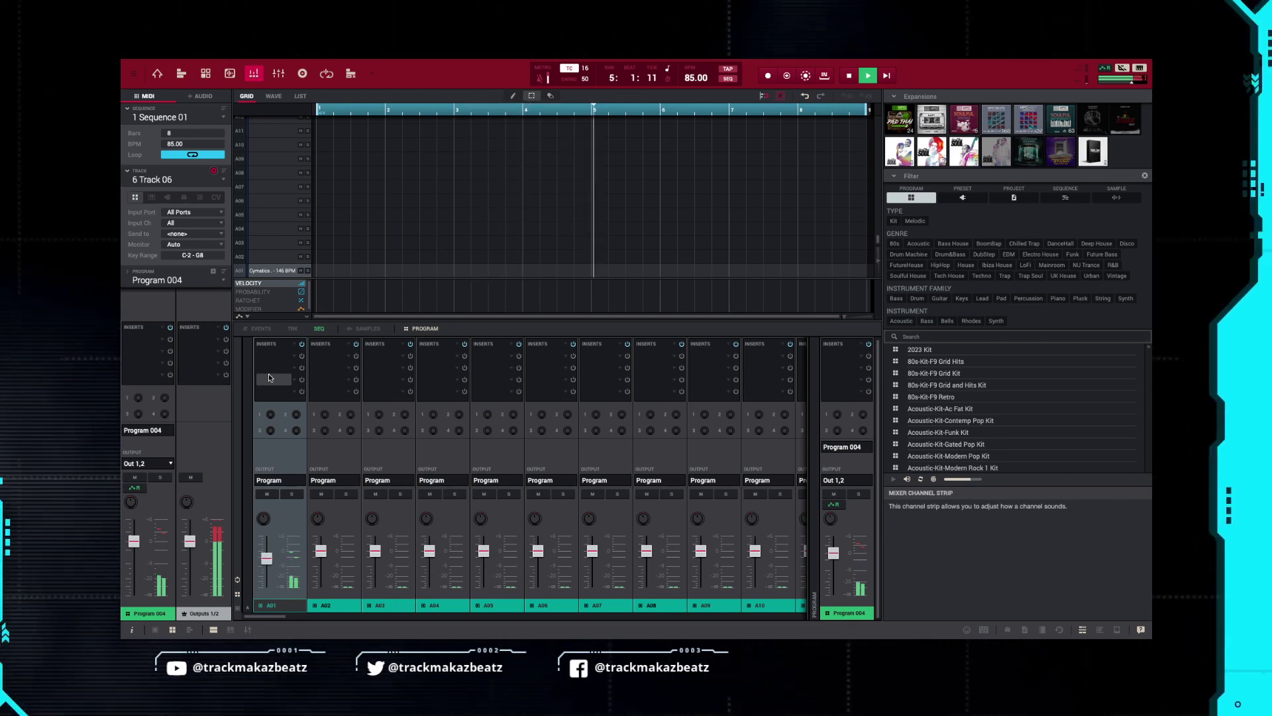
# Record one shaker loop hit from pad A01 at the start of bar 1 on track 6
pyautogui.press('space')
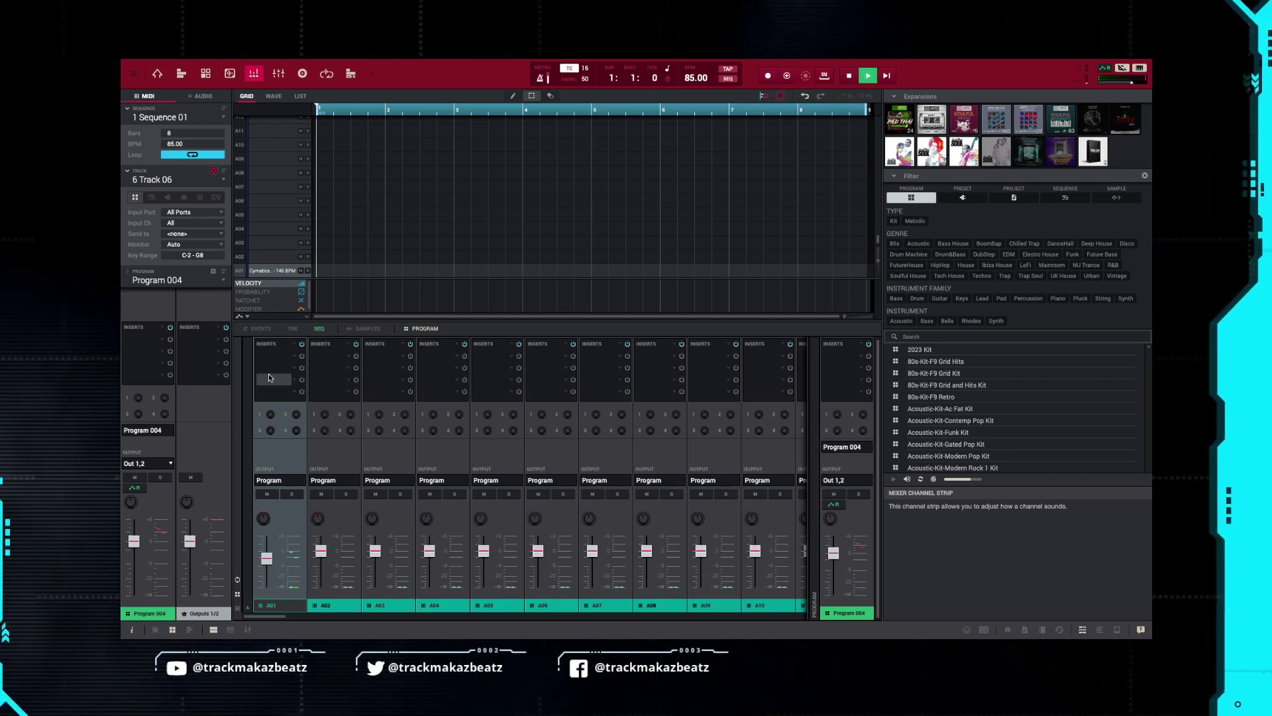
pyautogui.press('space')
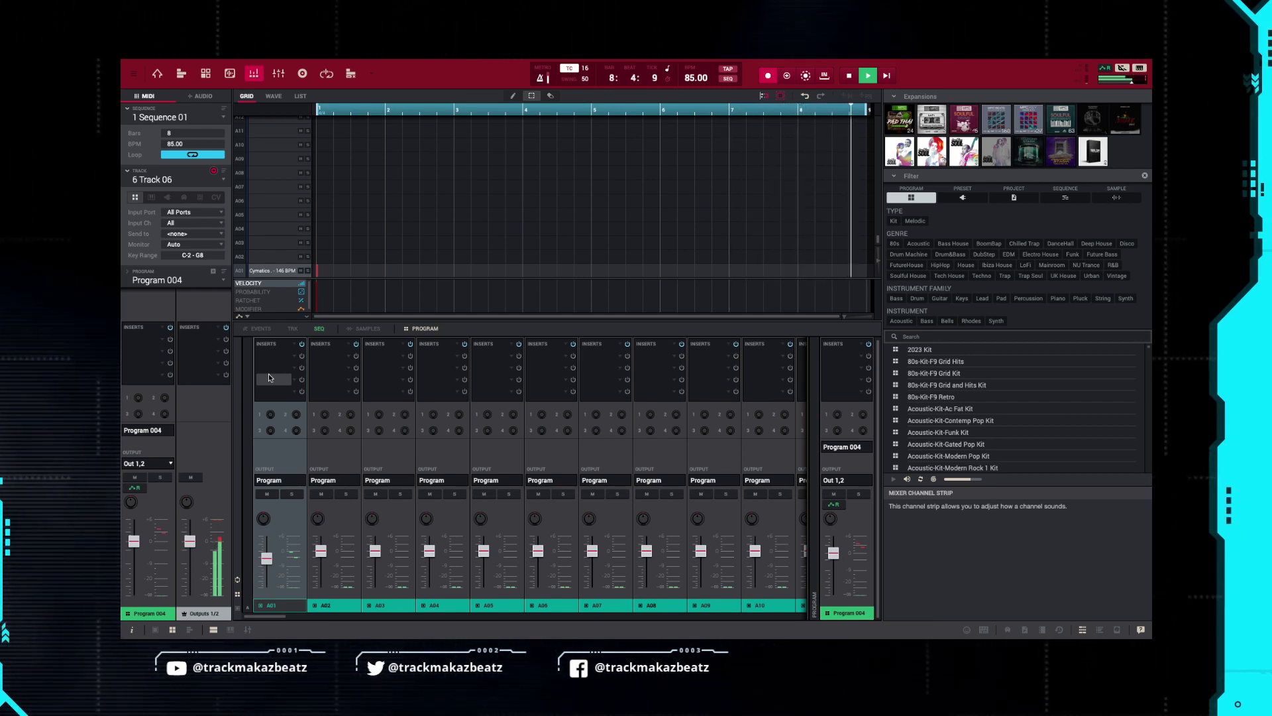
pyautogui.press('Escape')
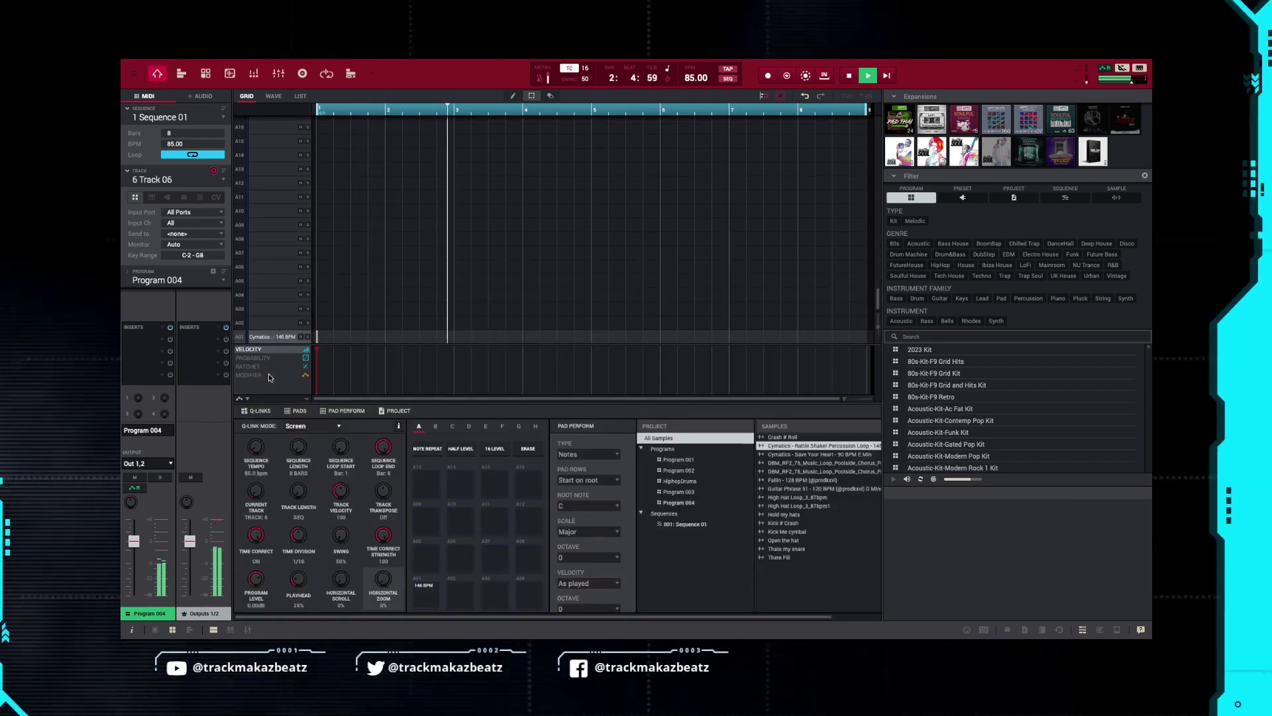
# Stop playback and take the window out of full screen to switch to another application
pyautogui.press('space')
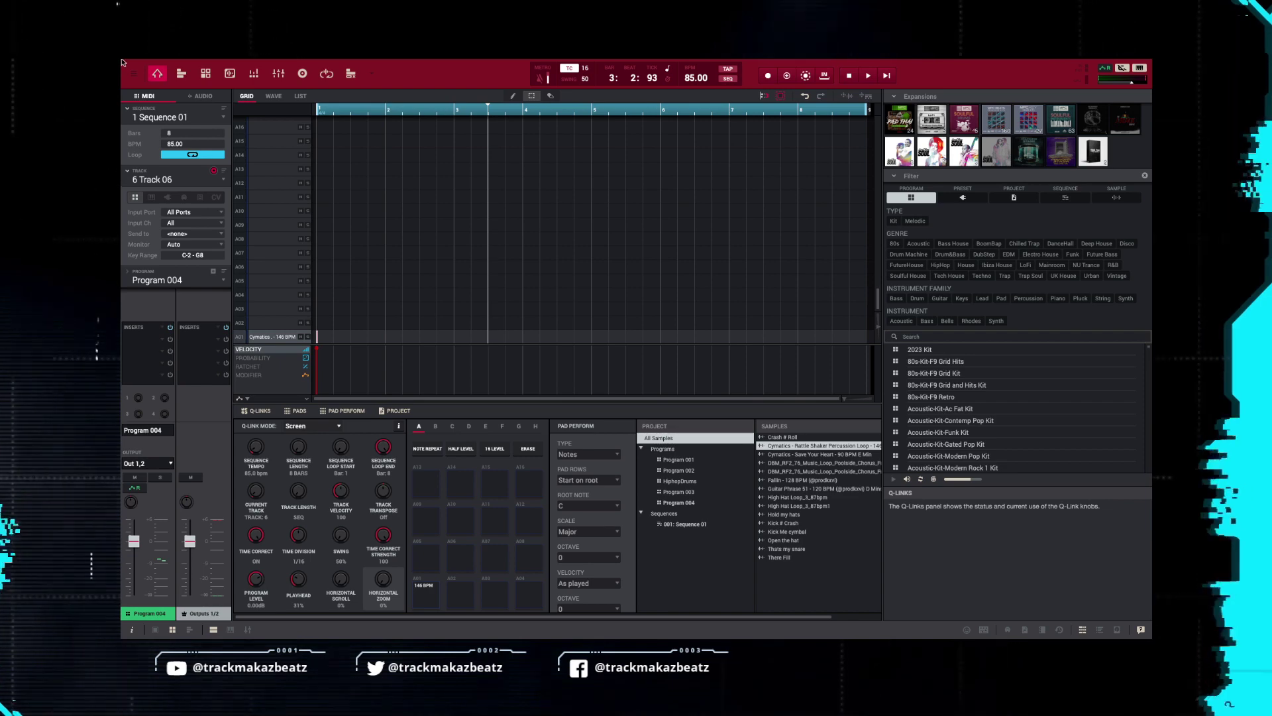
pyautogui.click(150, 80)
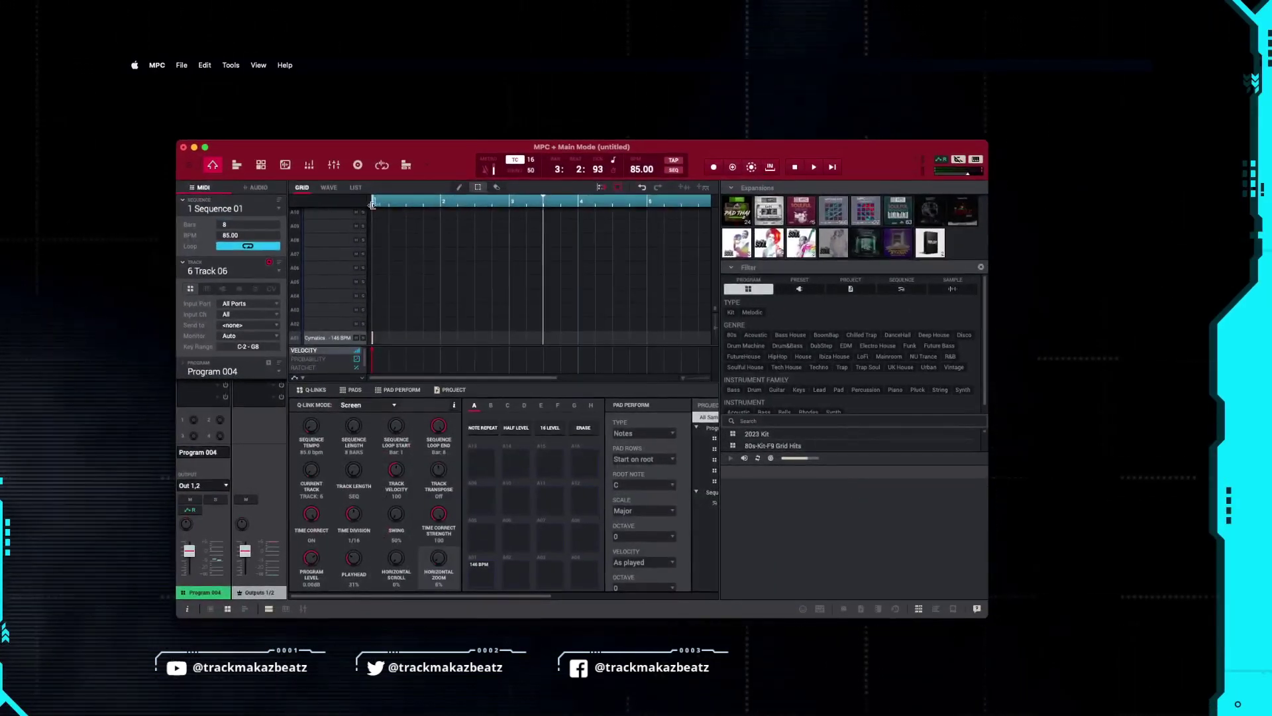
pyautogui.click(689, 629)
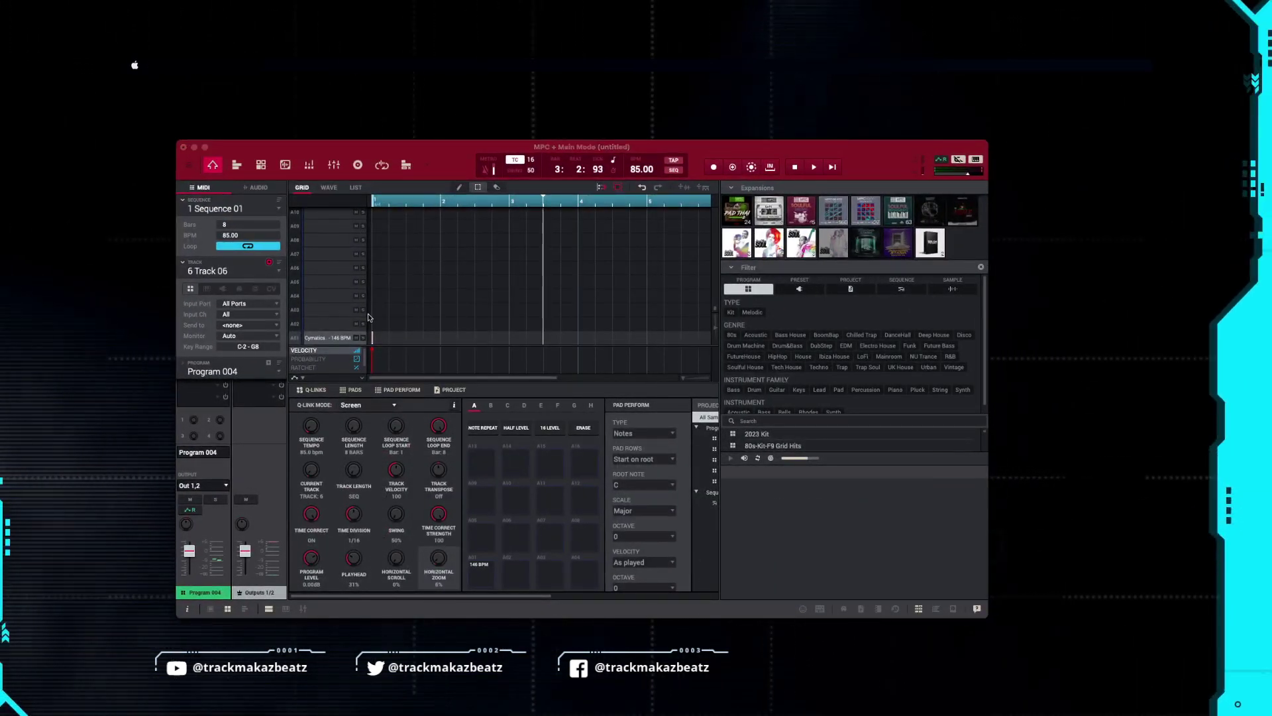